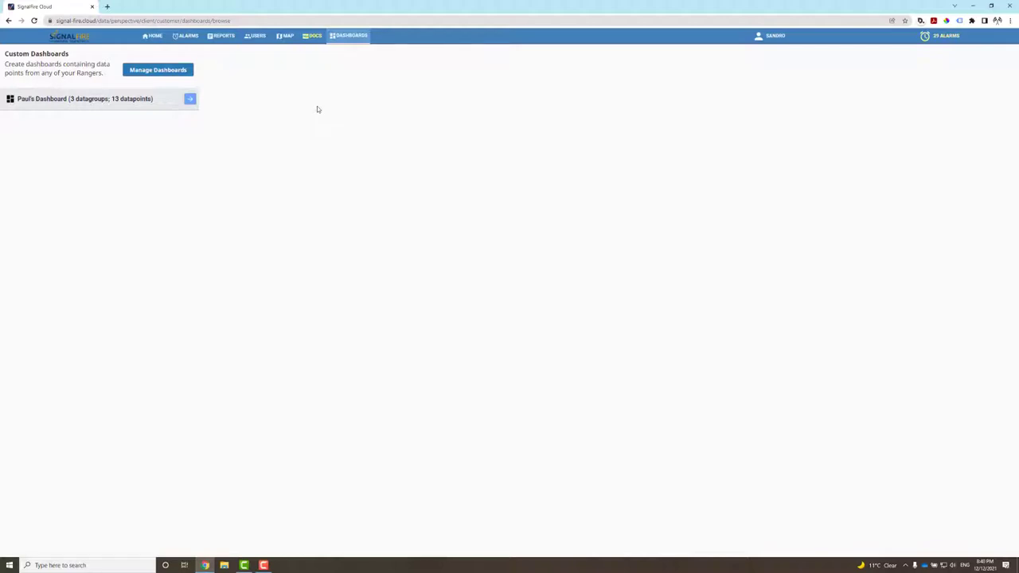
Step: Add a new custom dashboard in the dashboard management view and rename it Tank Farm
left_click(146, 74)
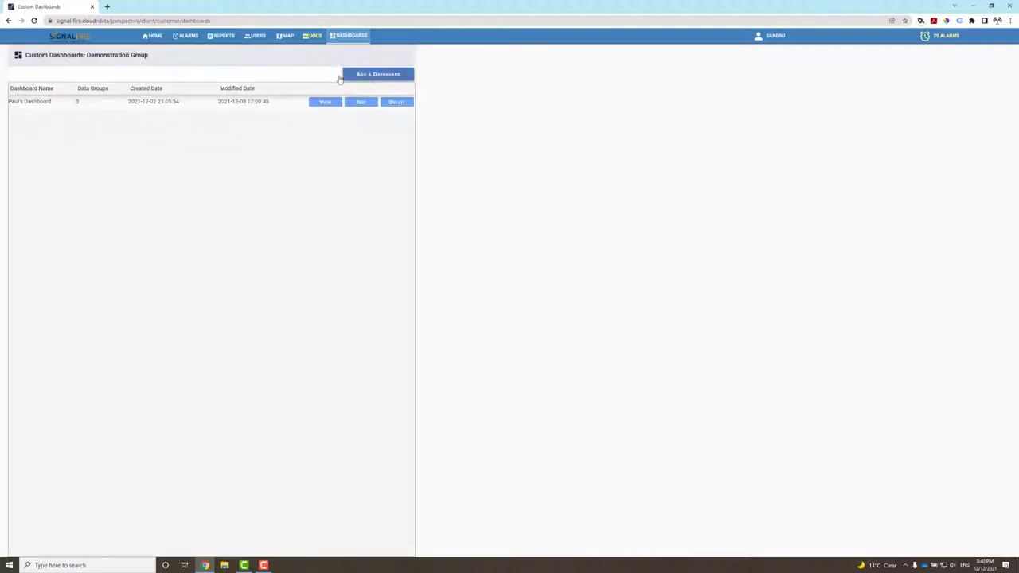
left_click(372, 77)
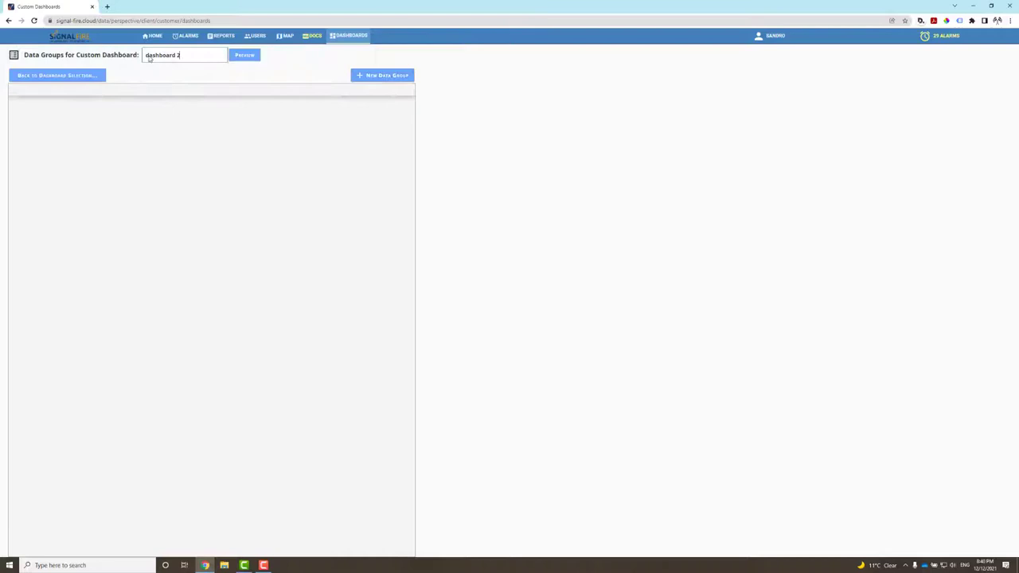
key("BackSpace")
key("BackSpace")
key("BackSpace")
key("BackSpace")
key("BackSpace")
key("BackSpace")
key("BackSpace")
key("BackSpace")
key("BackSpace")
key("BackSpace")
key("BackSpace")
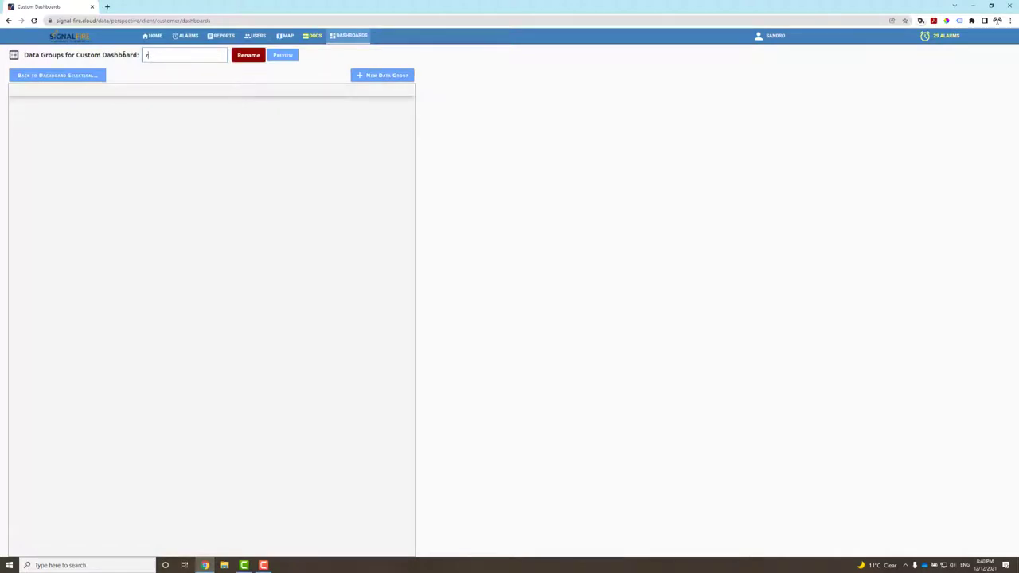
type("Tank Farm")
left_click(256, 57)
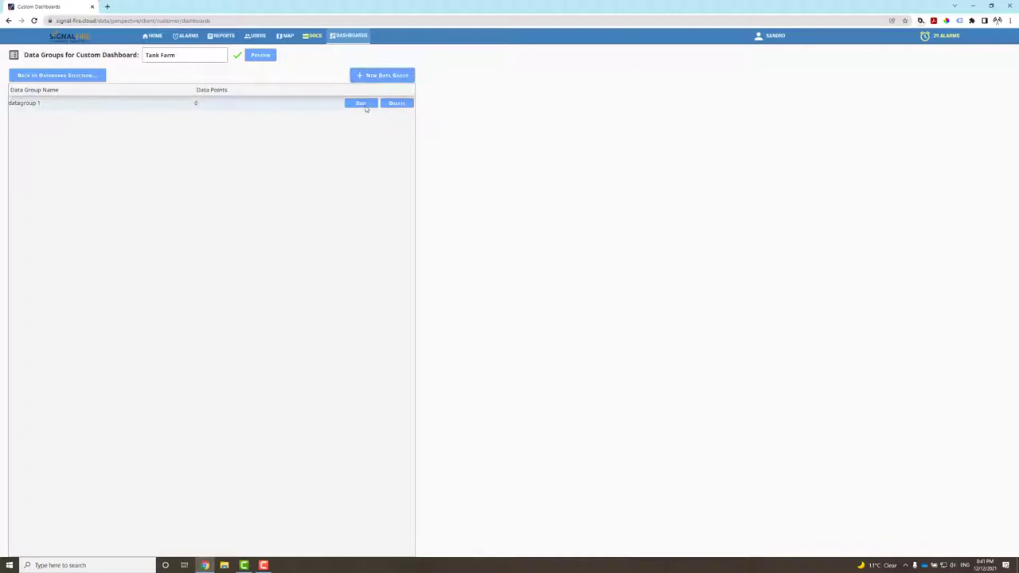
Step: Open datagroup 1 of the Tank Farm dashboard for editing and rename it Level
left_click(362, 105)
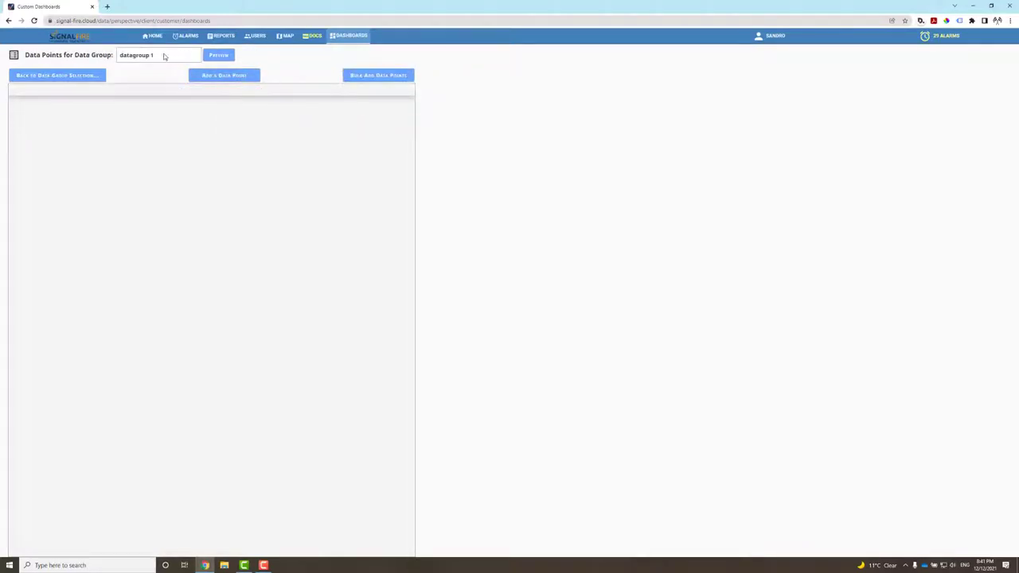
key("ctrl+a")
key("BackSpace")
type("Leve")
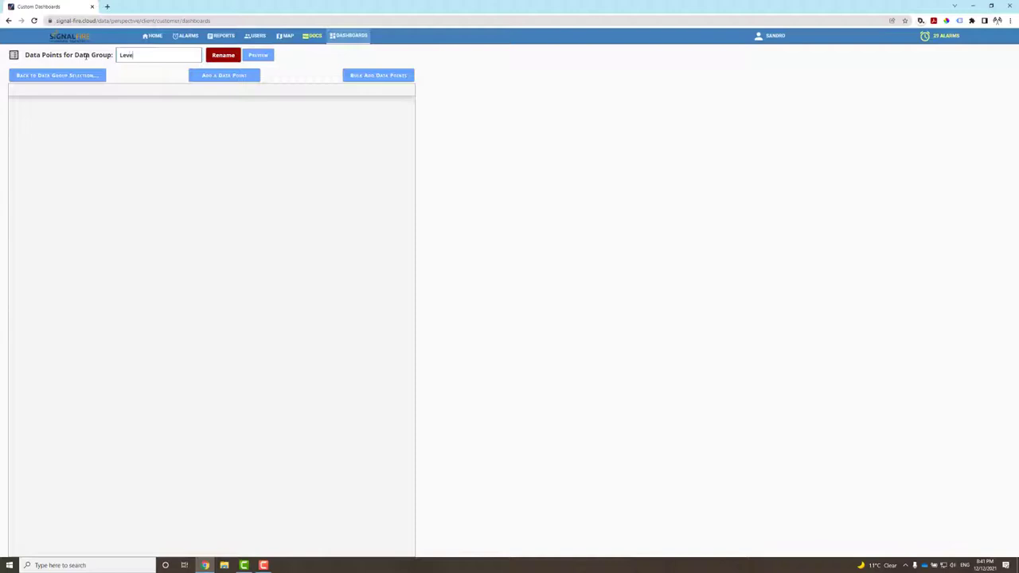
left_click(223, 56)
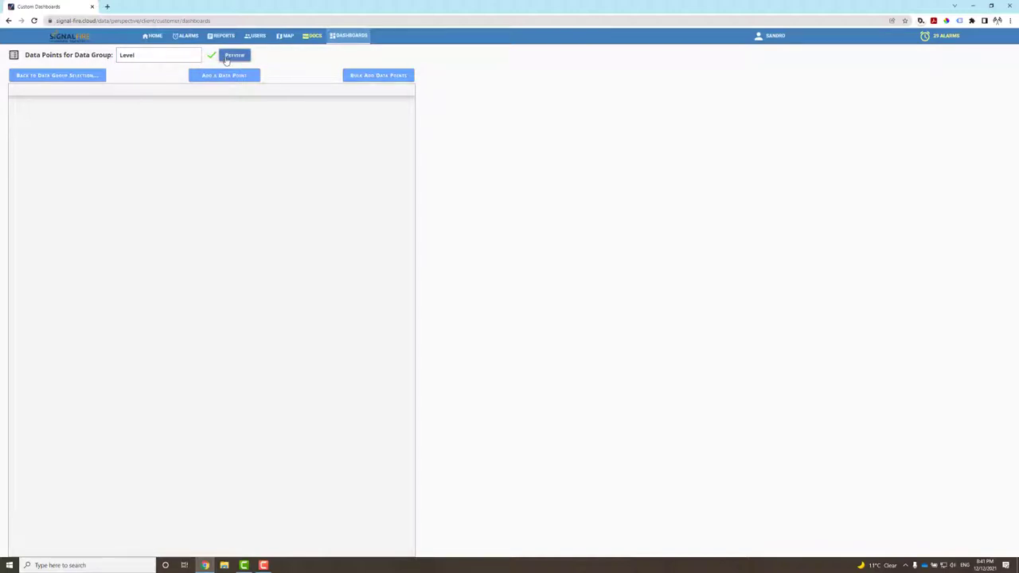
Step: Add a data point to the Level group for Ranger device RA000498 with the Level metric shown as a Tank Gauge
left_click(225, 76)
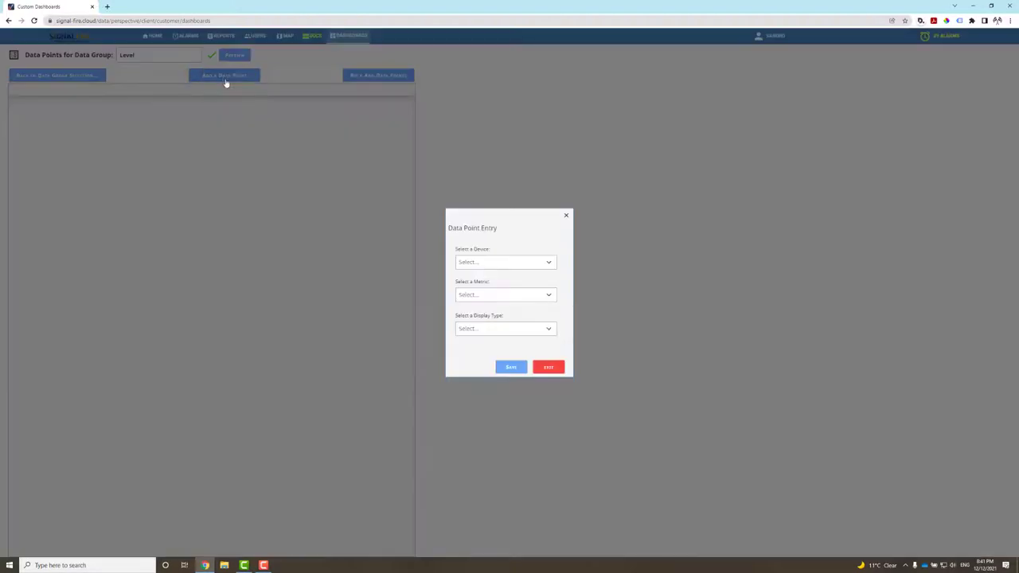
left_click(534, 263)
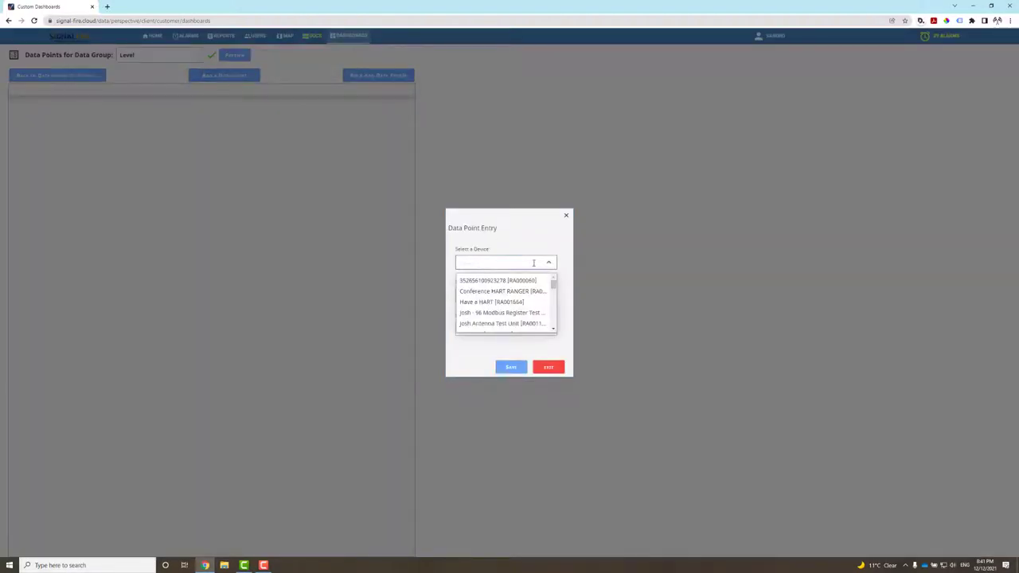
scroll(523, 320, "down", 1)
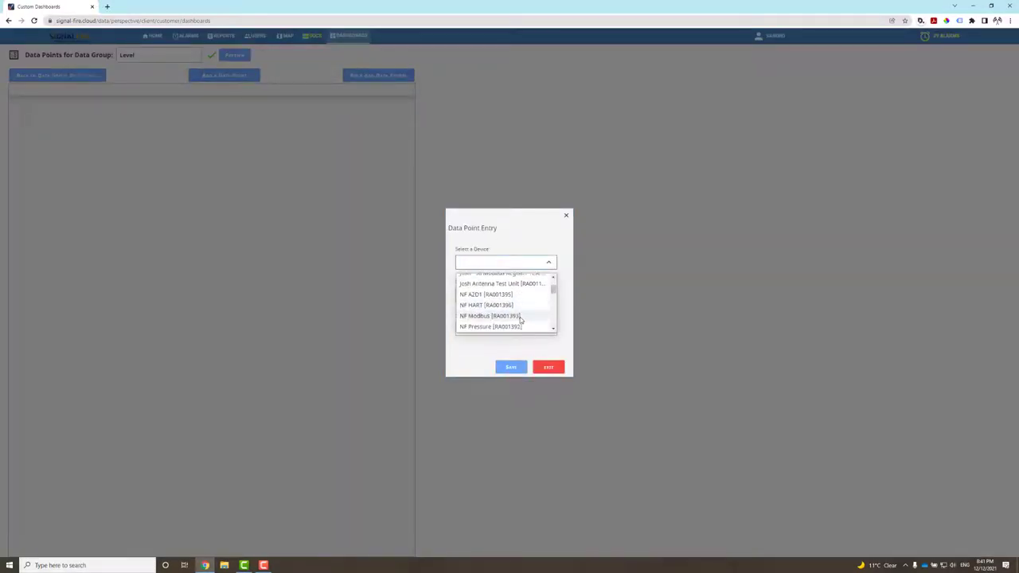
scroll(522, 320, "down", 4)
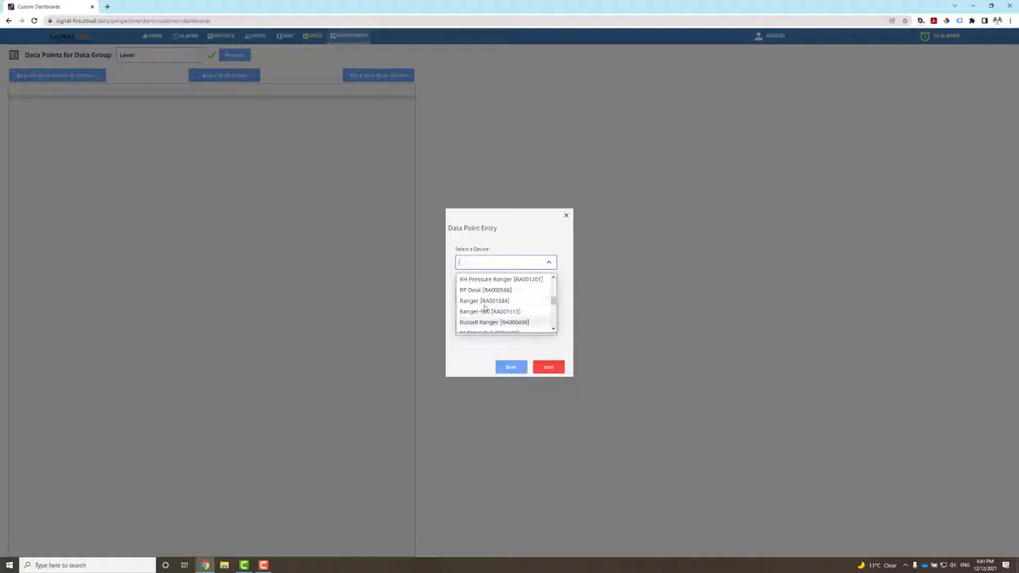
left_click(488, 322)
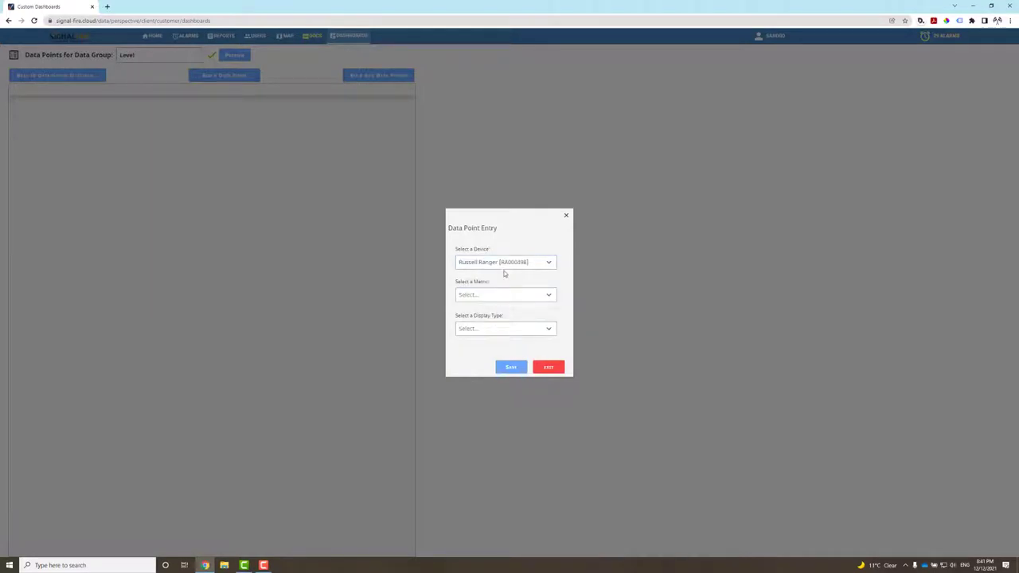
left_click(547, 297)
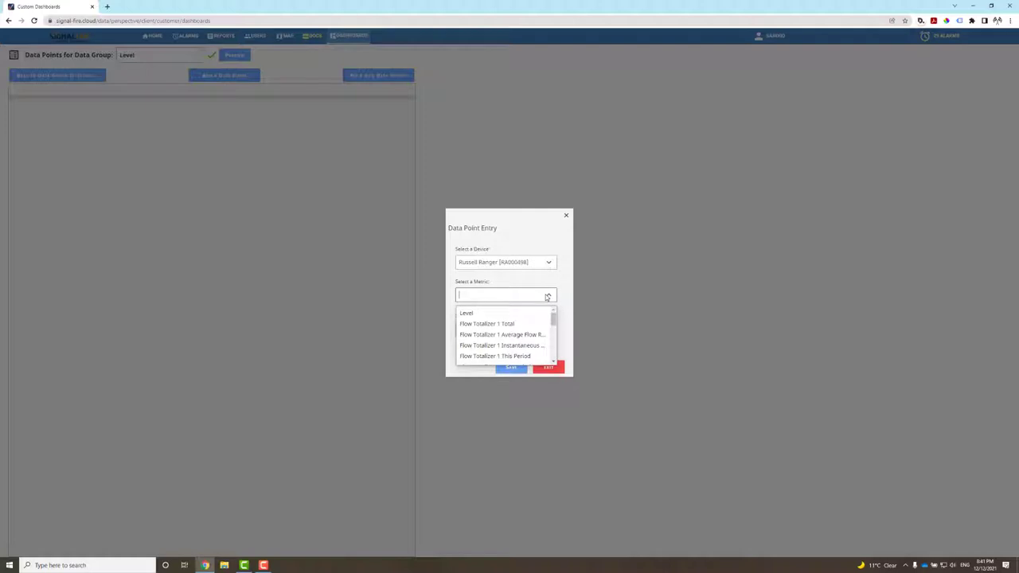
left_click(485, 313)
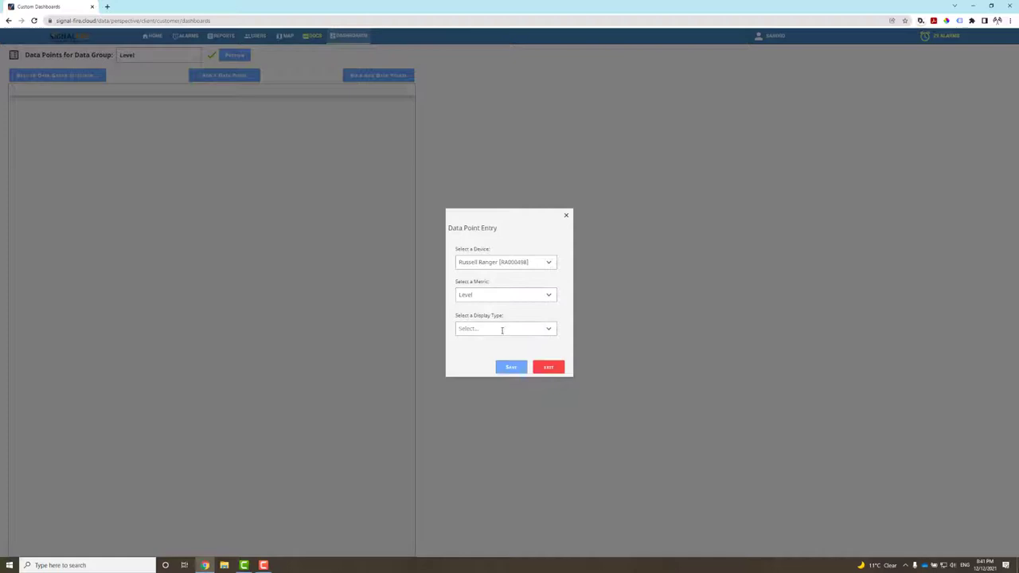
left_click(502, 330)
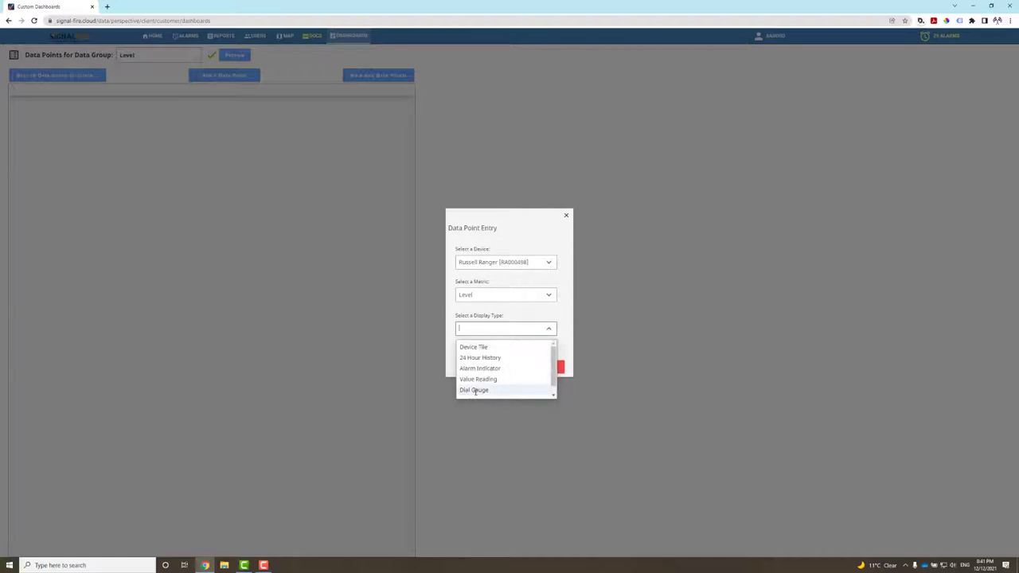
scroll(475, 391, "down", 1)
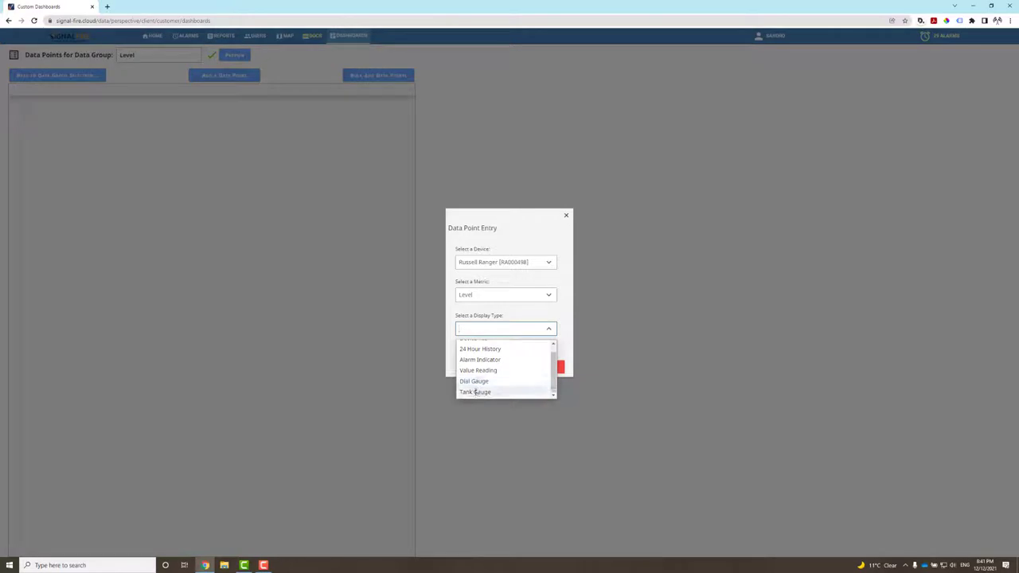
left_click(475, 391)
left_click(511, 367)
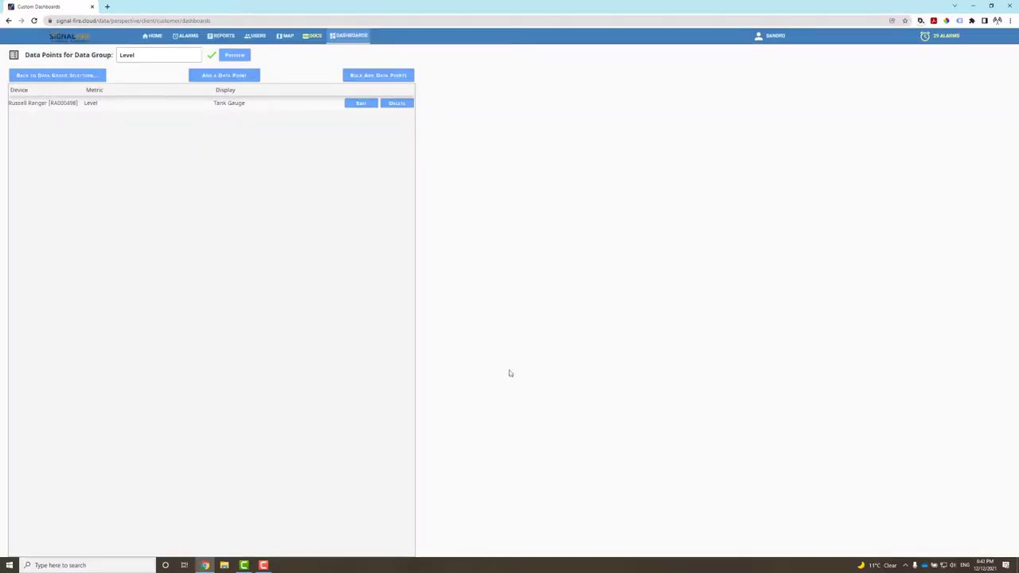
Step: Add a data point for Ranger device RA001399 with the Well # 2 metric and the Tank Gauge display type
left_click(234, 79)
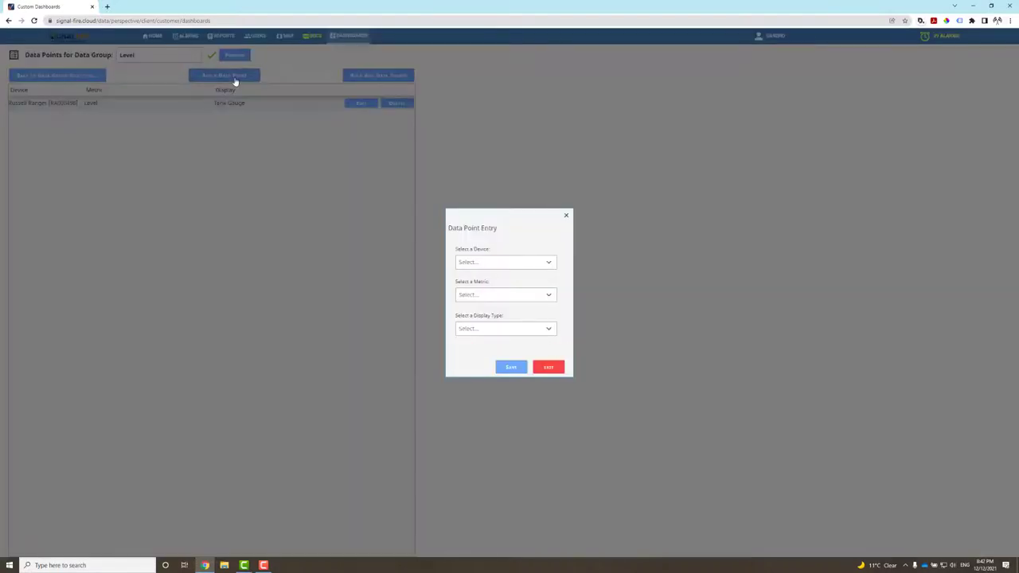
left_click(549, 262)
scroll(516, 302, "down", 5)
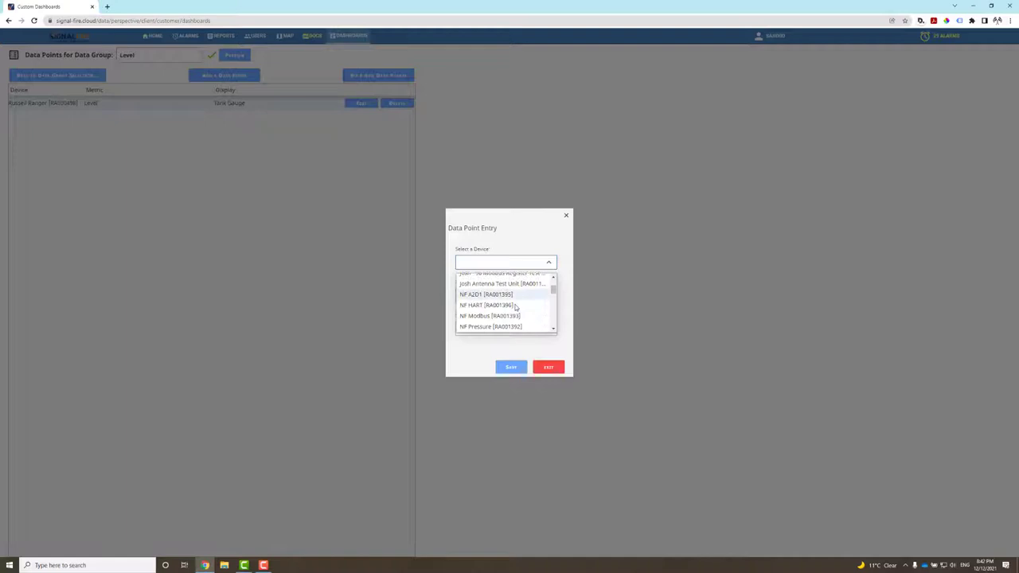
scroll(516, 308, "down", 5)
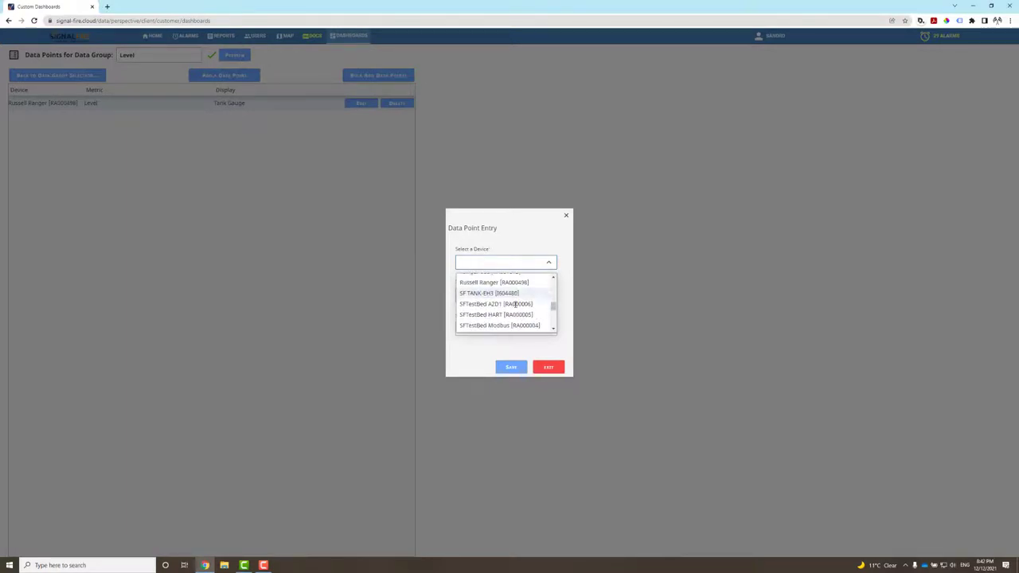
scroll(515, 304, "down", 2)
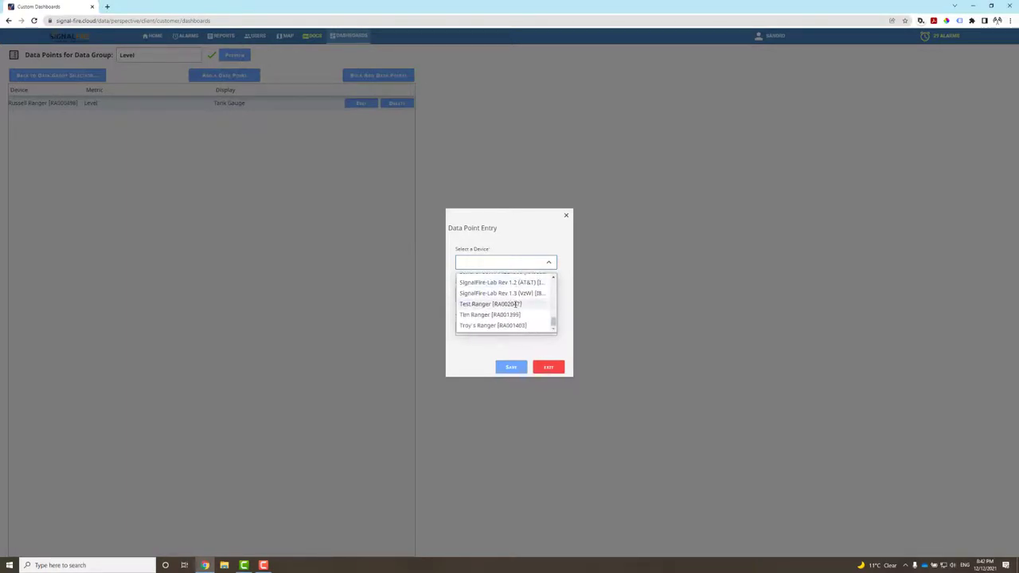
left_click(499, 314)
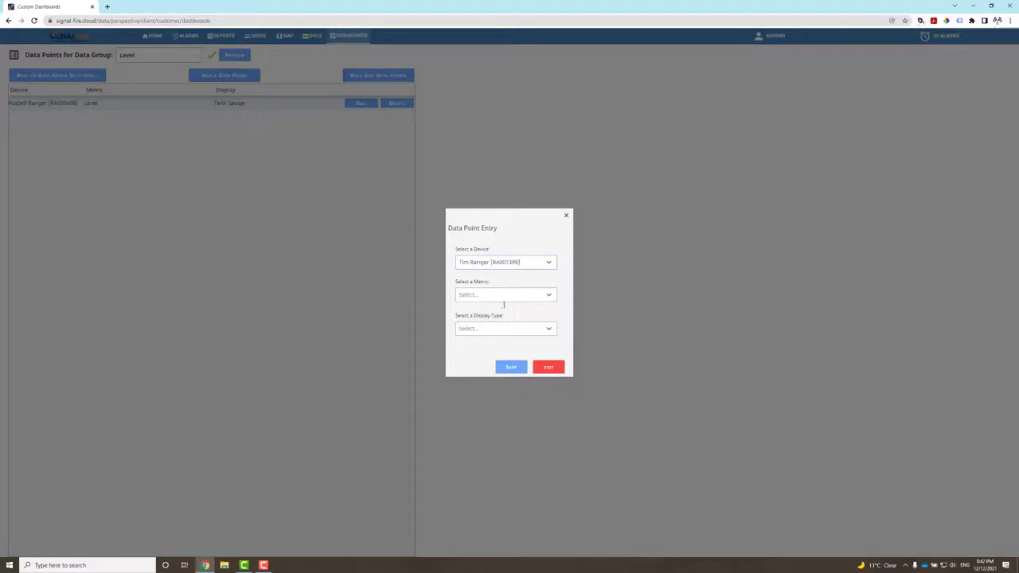
left_click(505, 296)
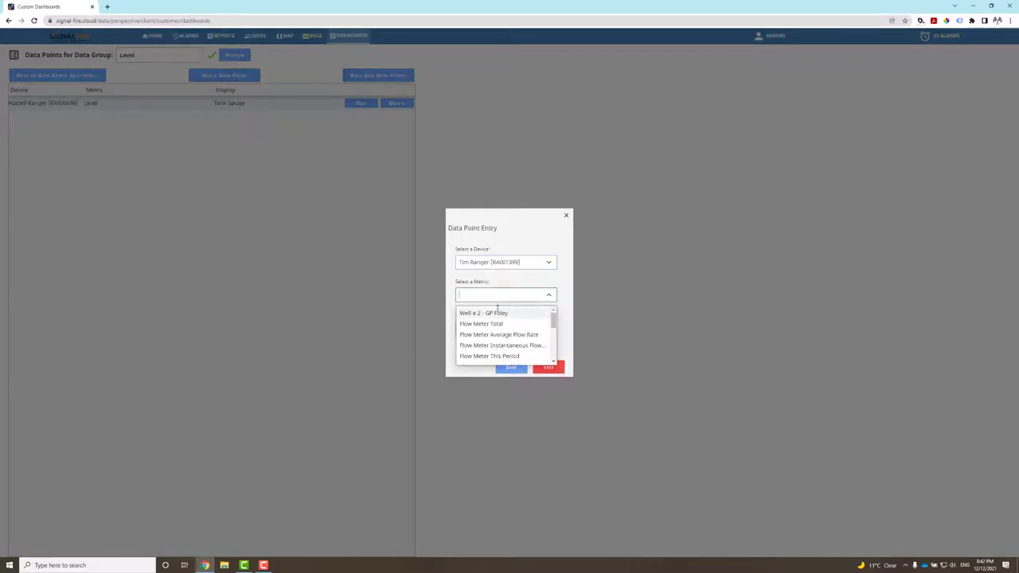
left_click(489, 312)
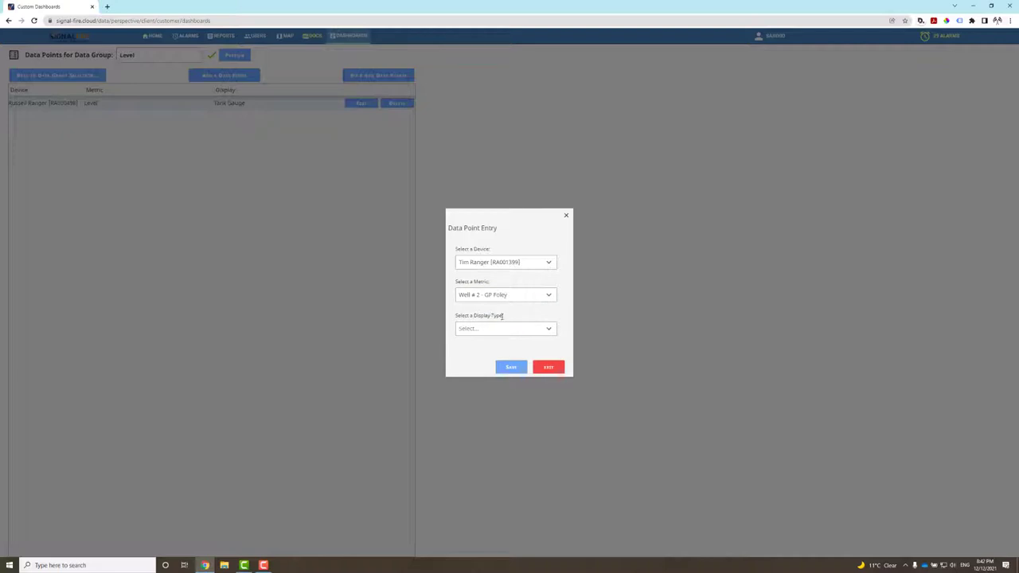
left_click(542, 330)
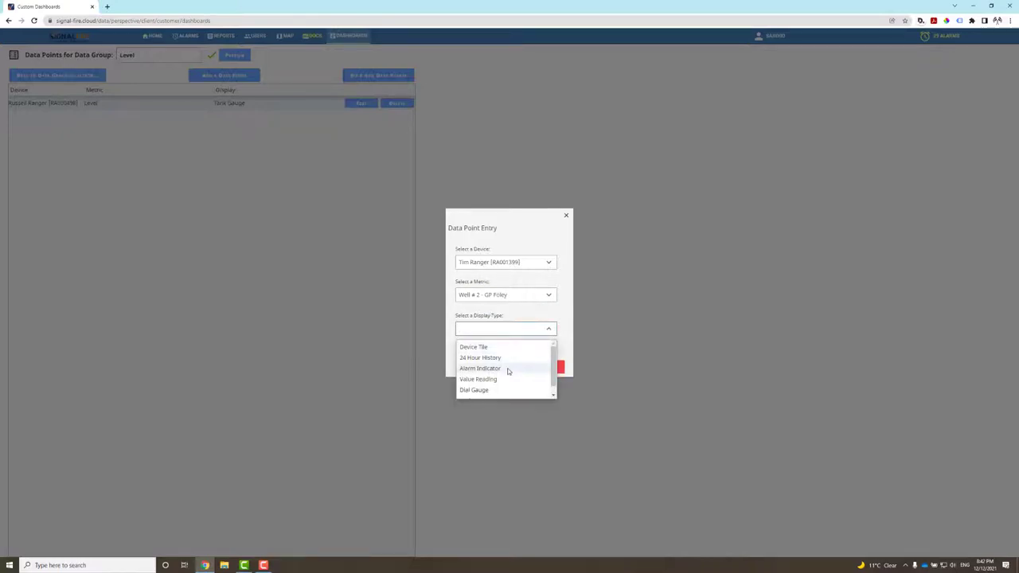
scroll(508, 371, "down", 2)
left_click(475, 390)
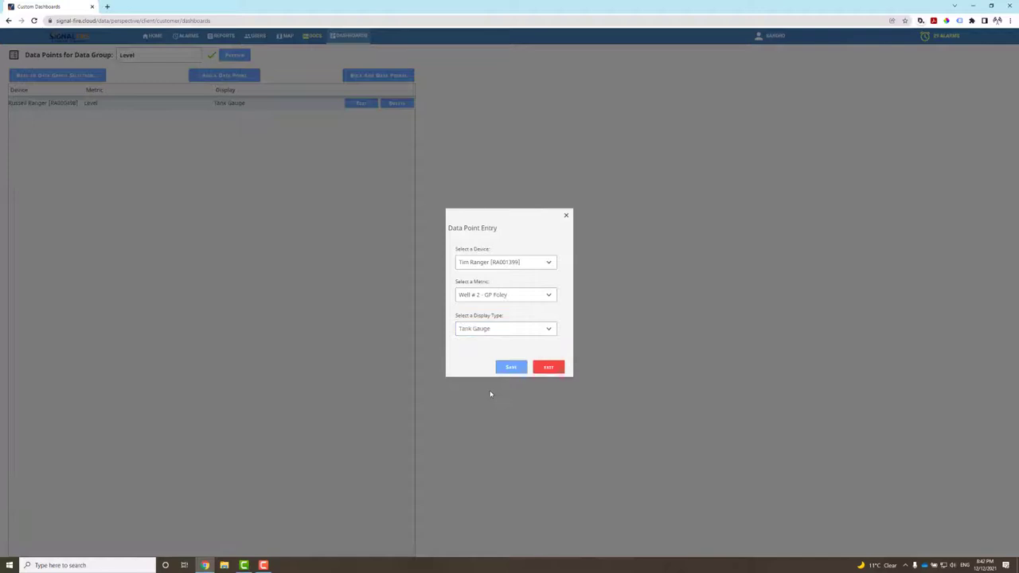
left_click(512, 368)
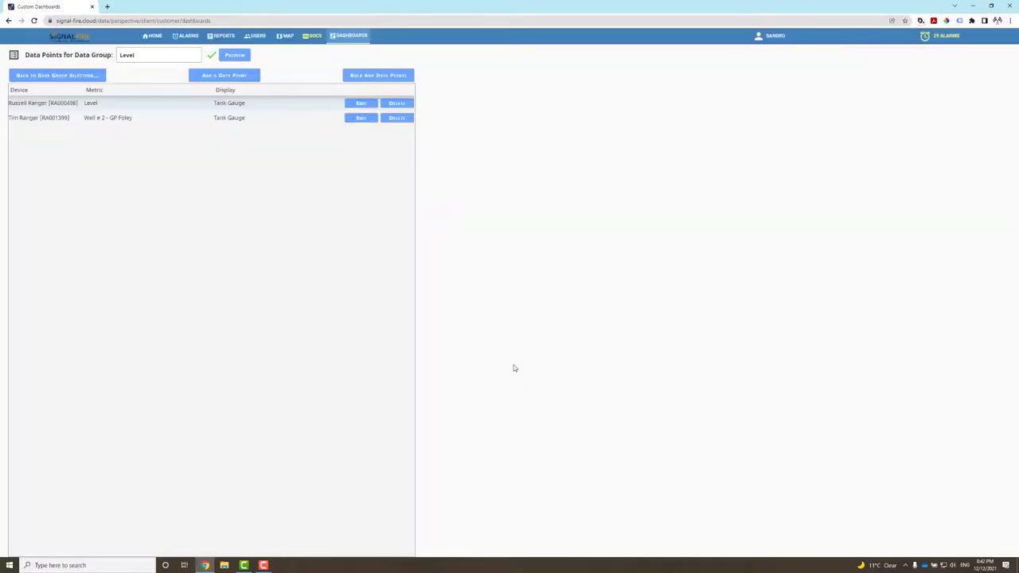
Step: Add a Tank Gauge data point for the REservoir 2 metric of RANGER900 device RA000582, and return to the dashboard's data groups
left_click(244, 76)
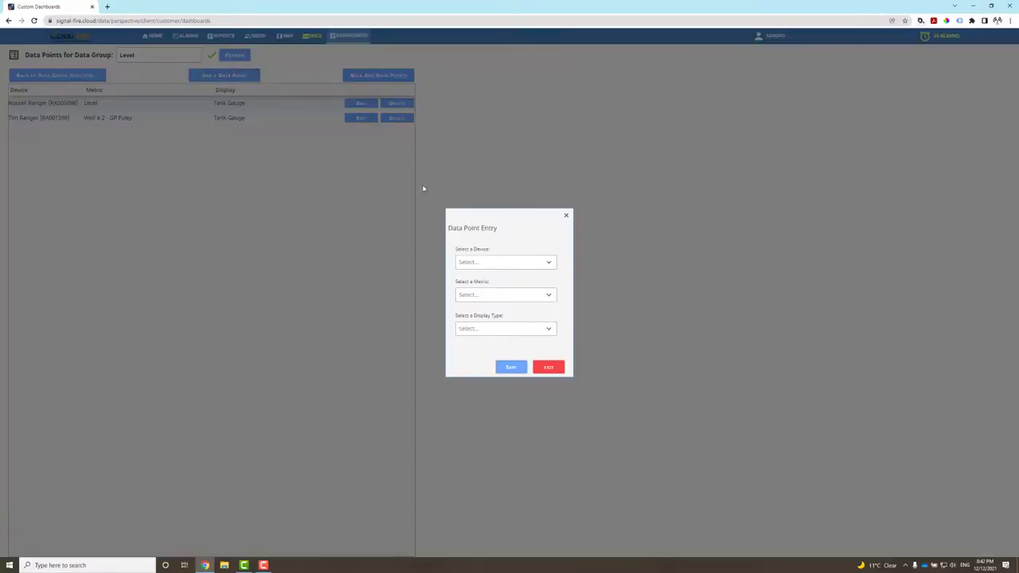
left_click(546, 263)
scroll(516, 309, "down", 3)
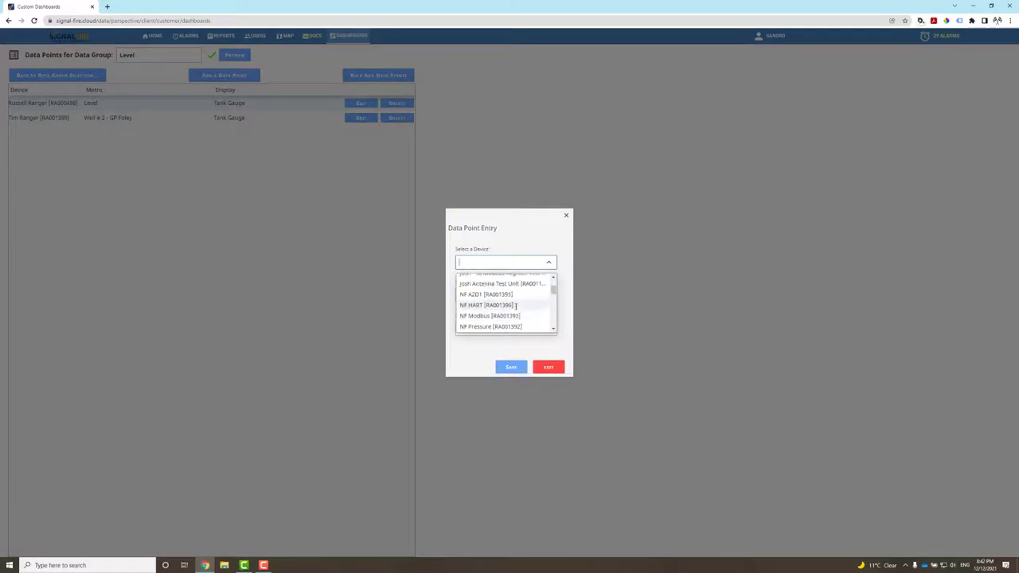
scroll(516, 309, "down", 3)
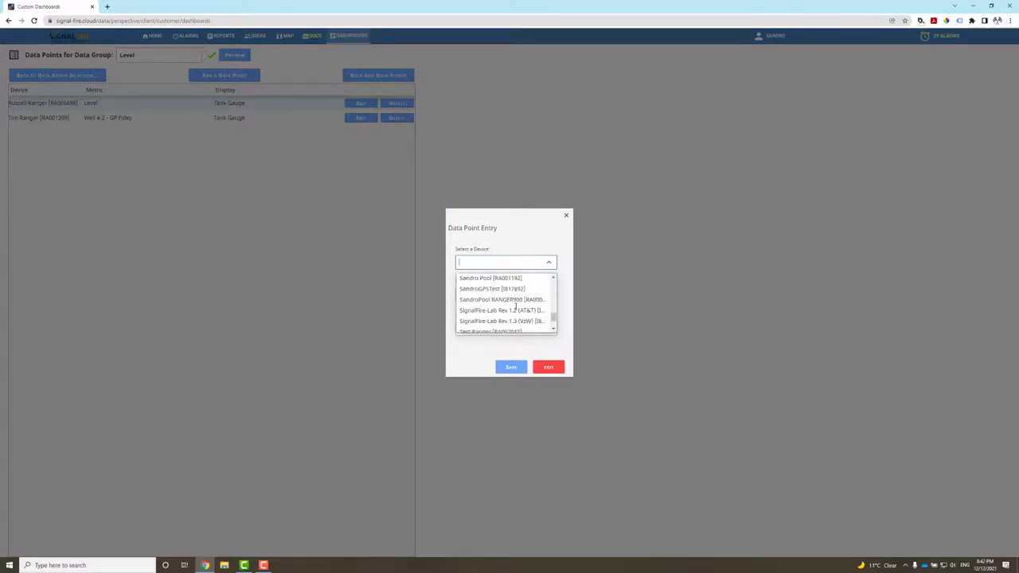
left_click(510, 300)
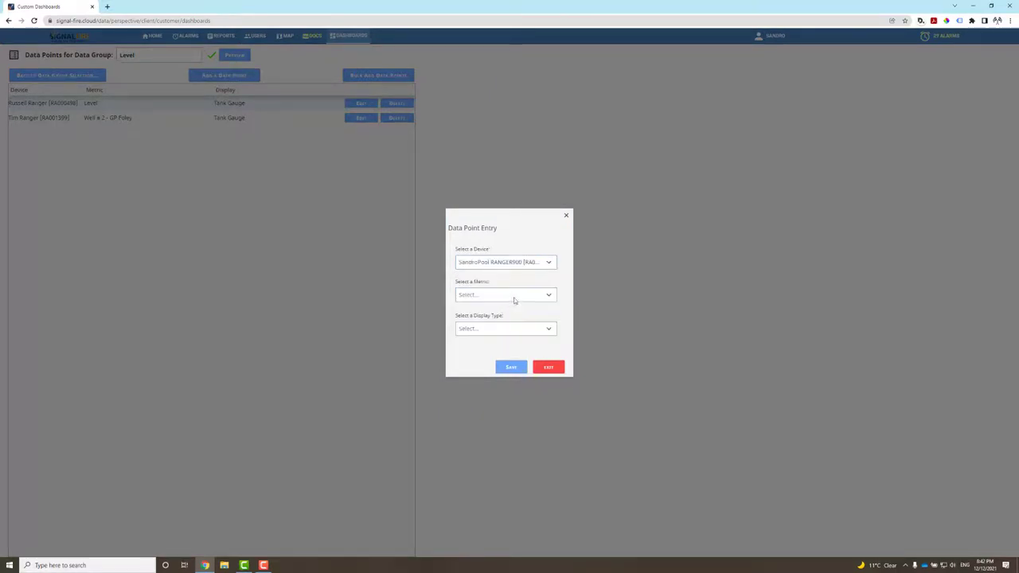
left_click(515, 296)
left_click(511, 313)
left_click(522, 328)
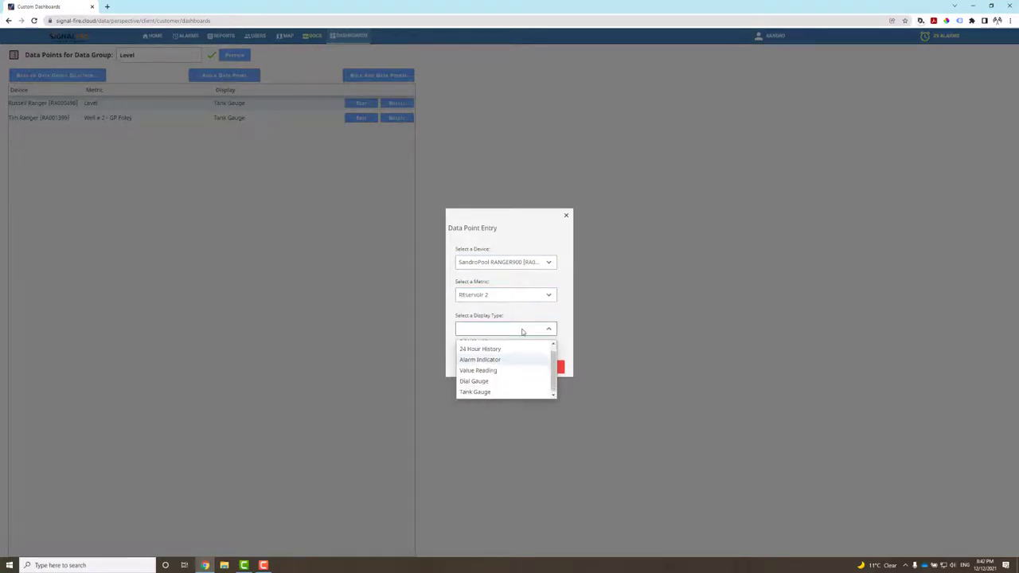
scroll(509, 374, "down", 1)
left_click(484, 390)
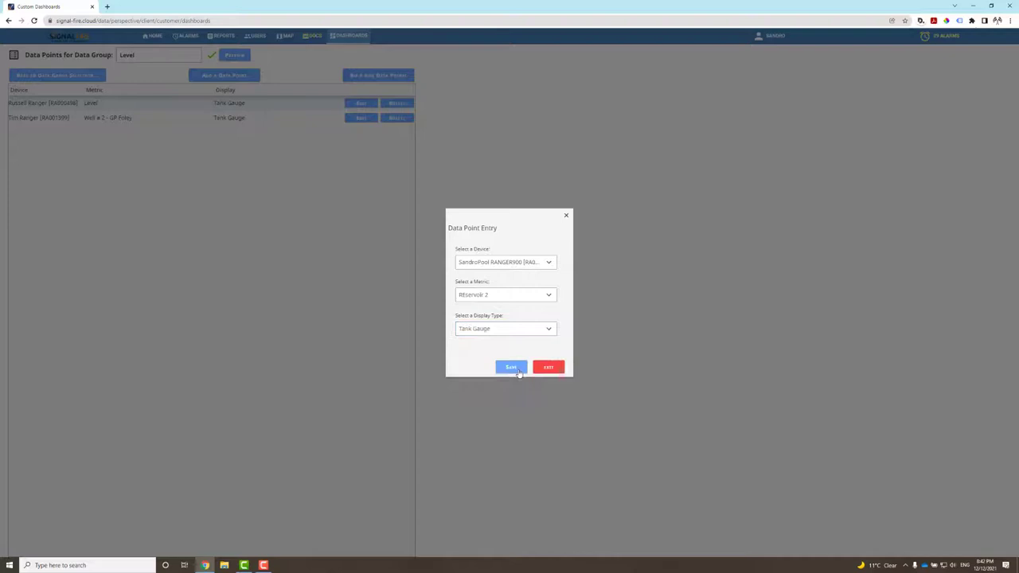
left_click(518, 371)
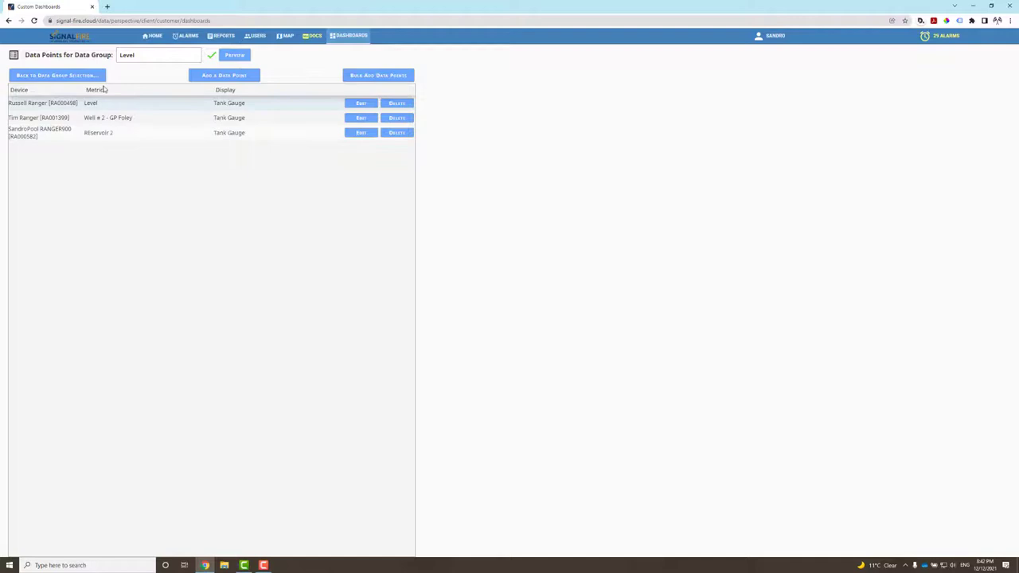
left_click(74, 76)
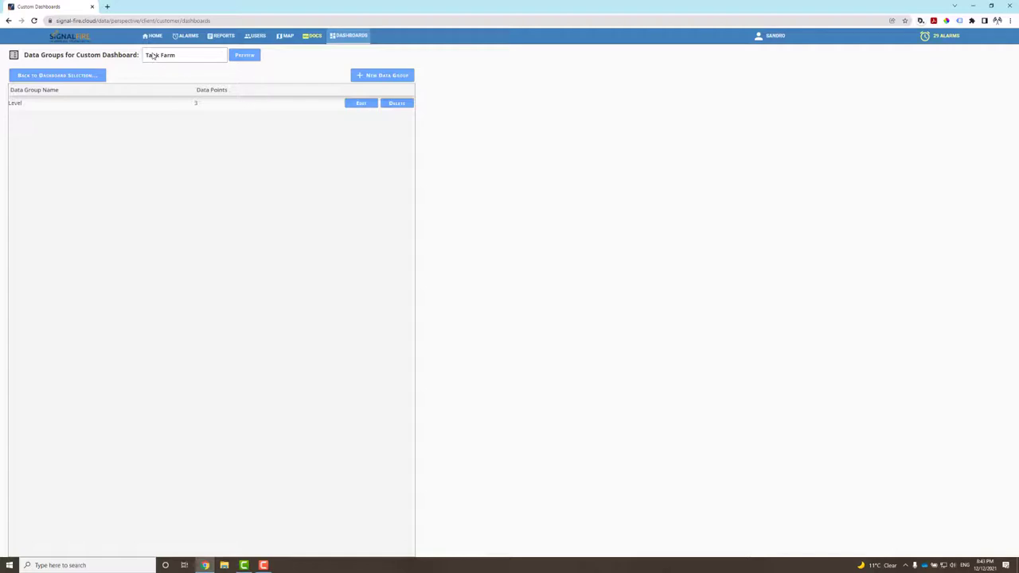
Step: Add a second data group to the Tank Farm dashboard and rename it Ranger Node Health
left_click(386, 77)
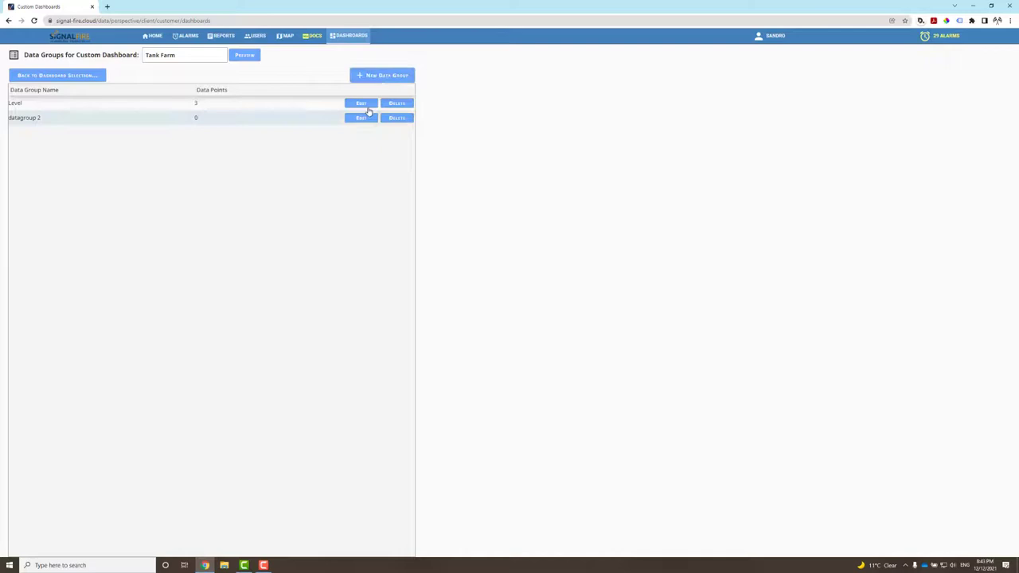
left_click(363, 118)
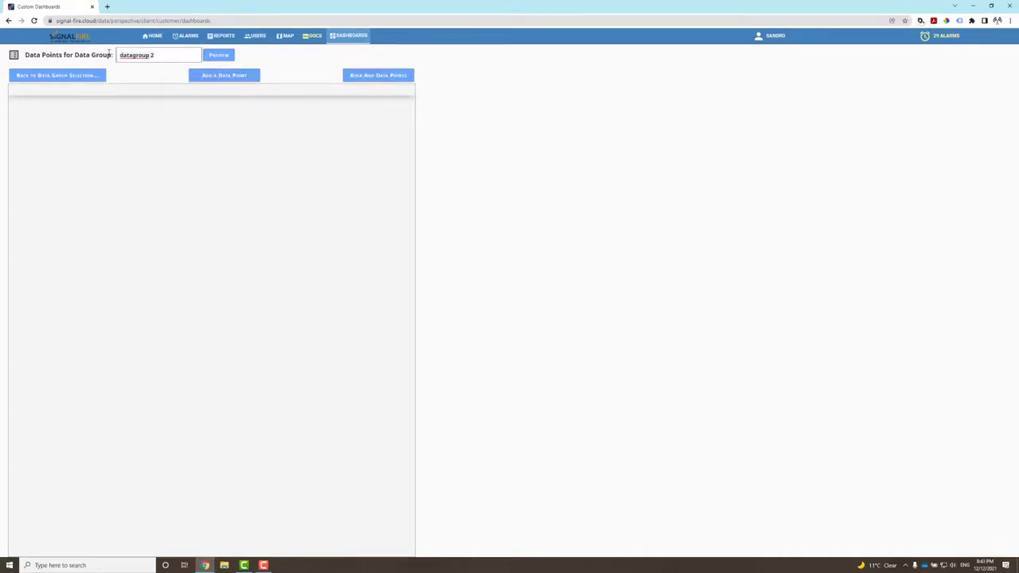
key("ctrl+a")
type("Rang")
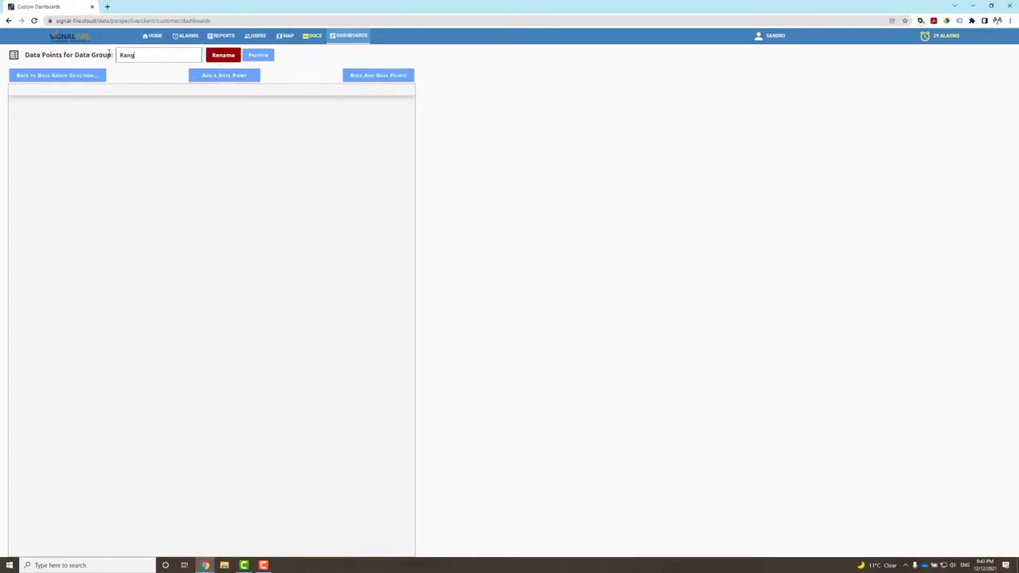
type("er Node Health")
left_click(223, 56)
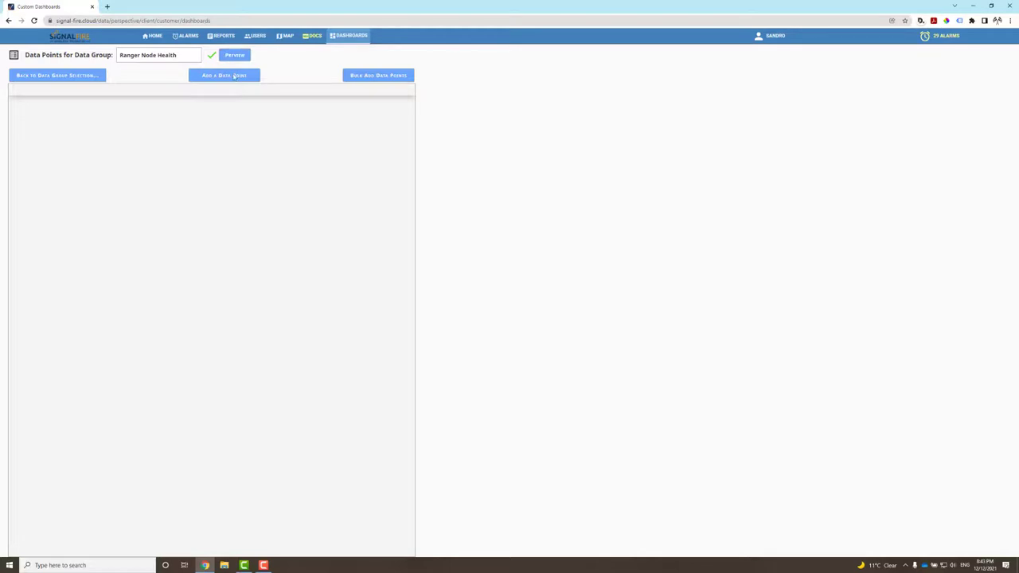
Step: Add a data point for Ranger device RA001584 with the Ranger Battery Voltage metric shown as a Dial Gauge
left_click(235, 76)
left_click(542, 264)
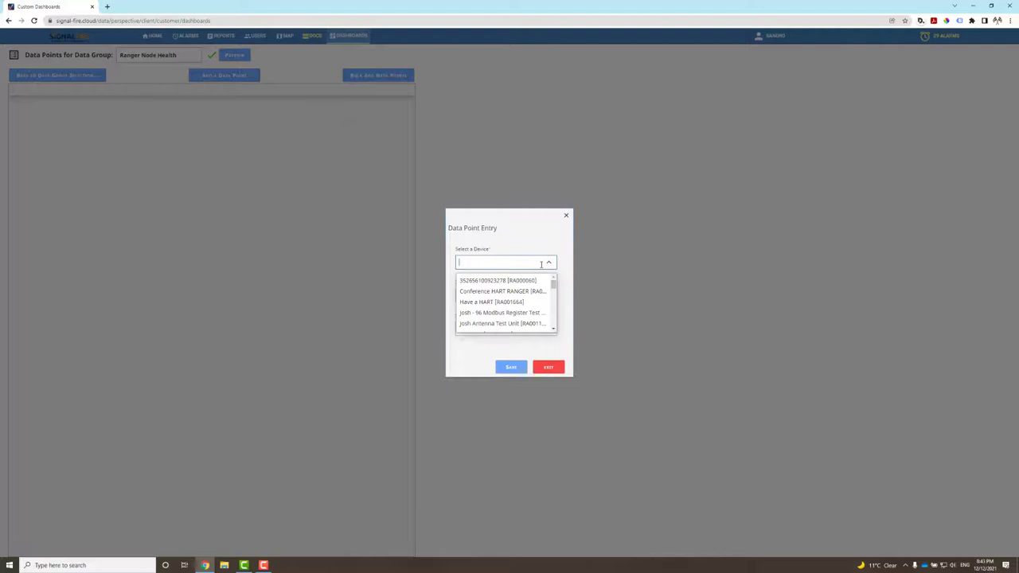
scroll(513, 308, "down", 3)
scroll(514, 308, "down", 2)
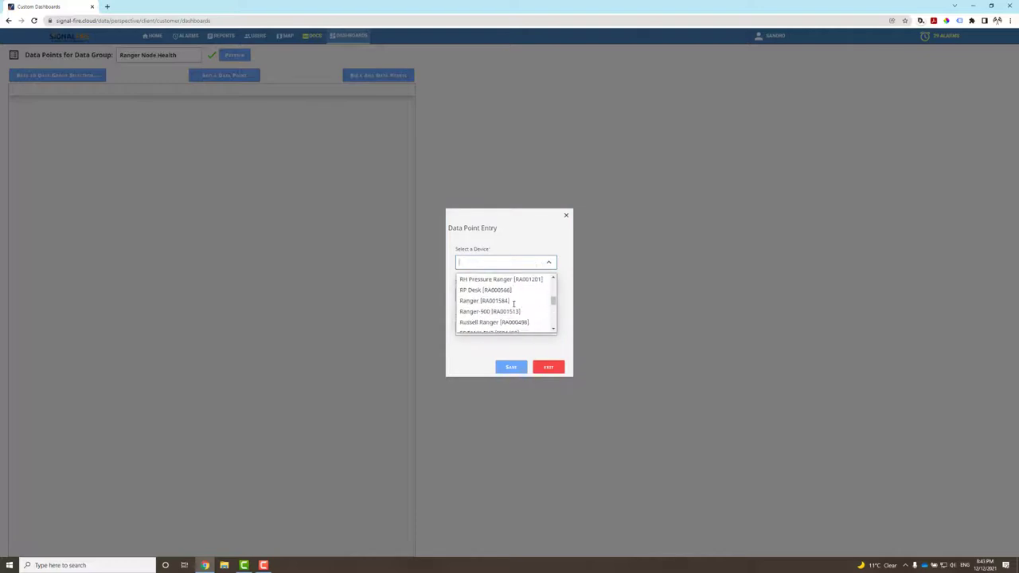
left_click(515, 303)
left_click(534, 296)
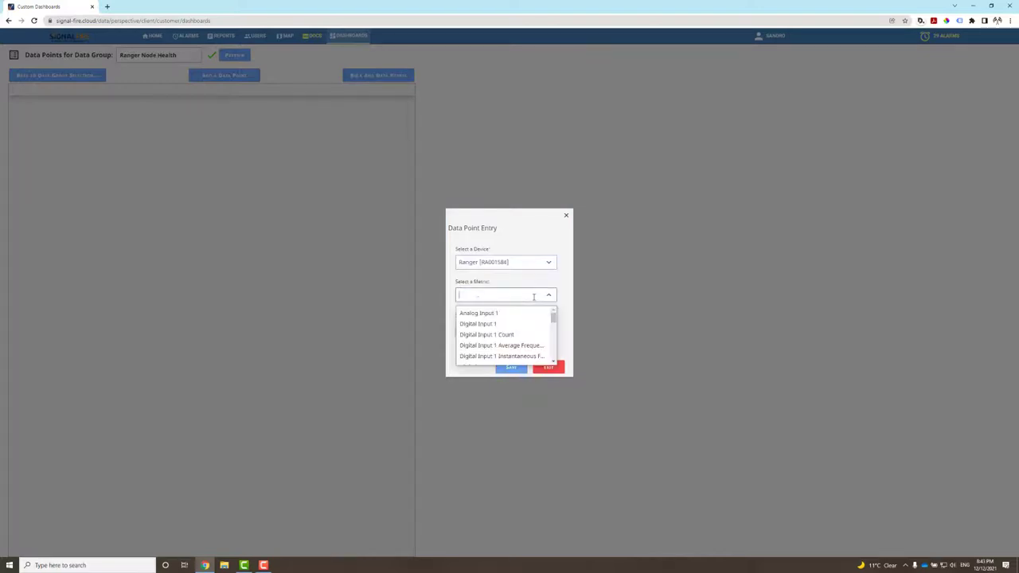
scroll(512, 330, "down", 3)
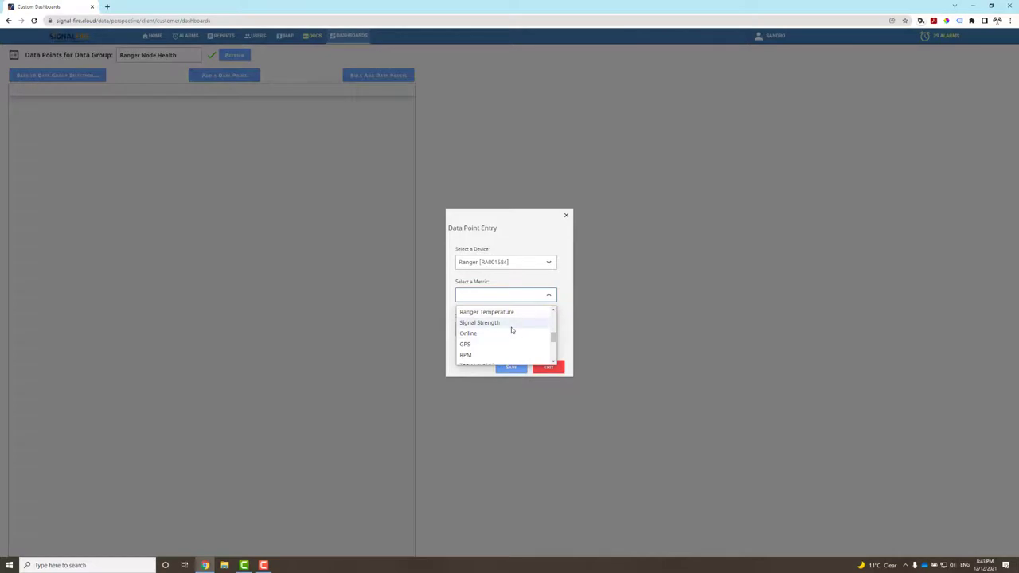
scroll(512, 330, "up", 1)
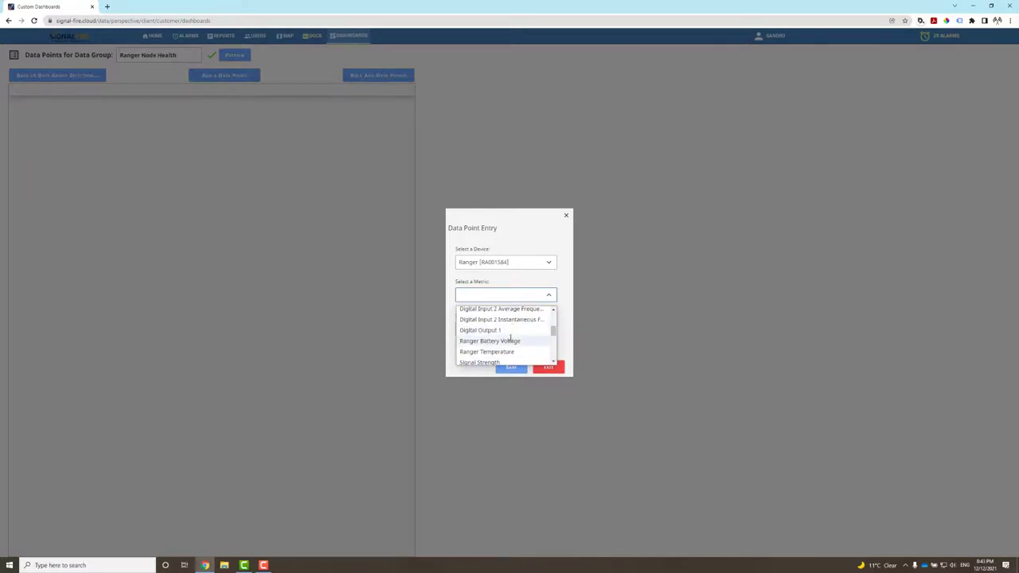
left_click(510, 341)
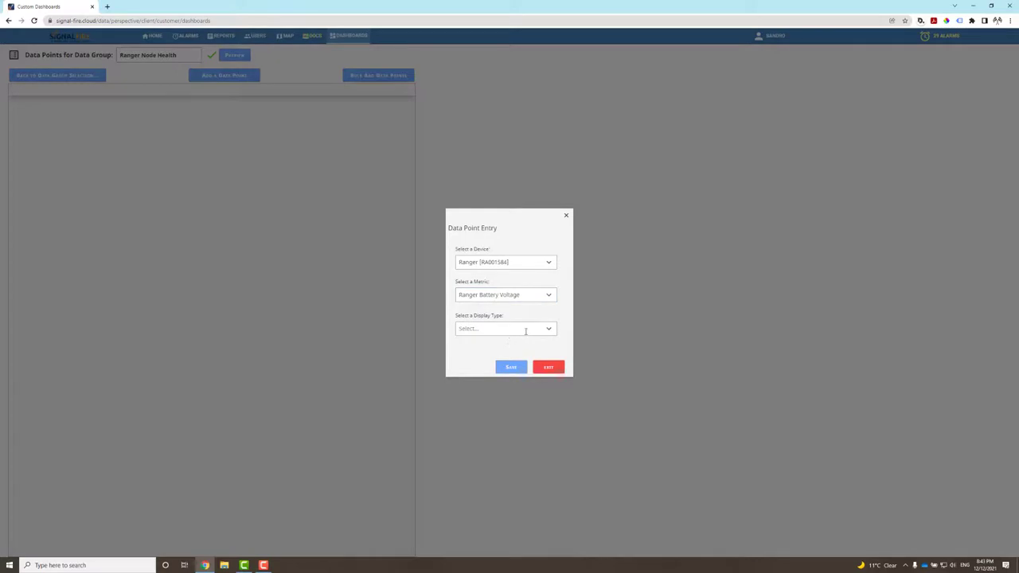
left_click(525, 329)
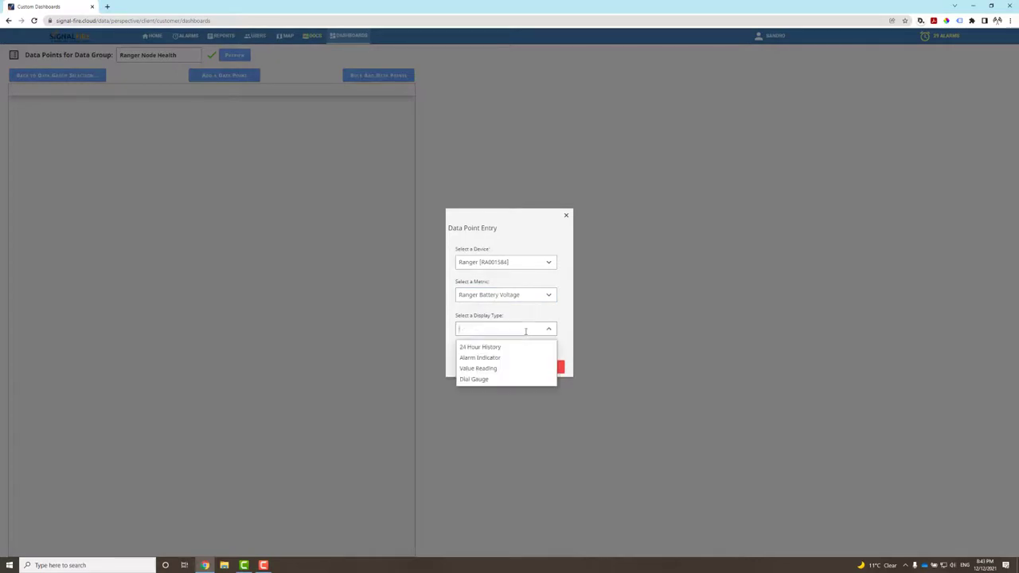
left_click(487, 379)
left_click(510, 369)
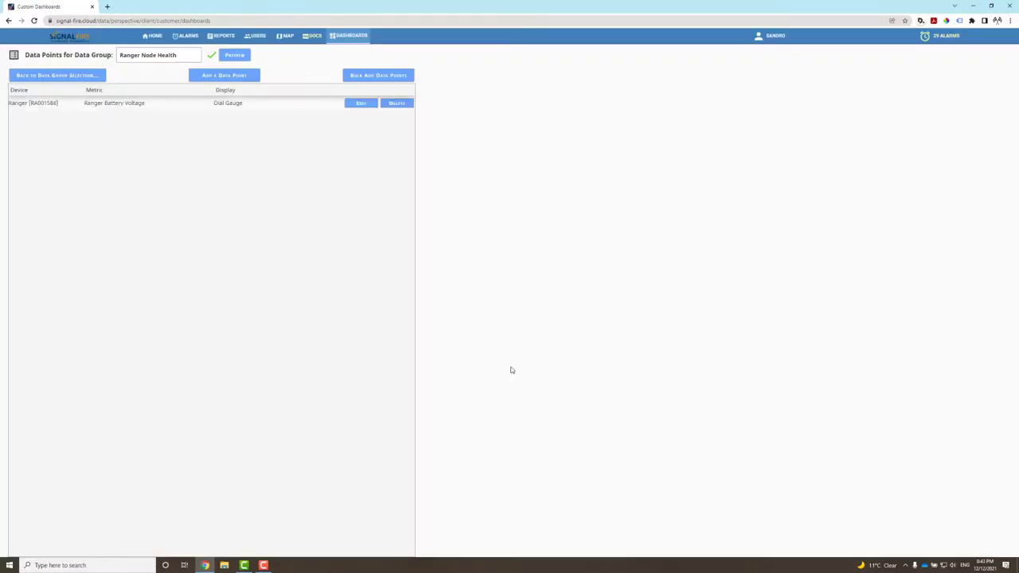
Step: Add a Dial Gauge data point for the Ranger Battery Voltage metric of Ranger device RA001399
left_click(253, 80)
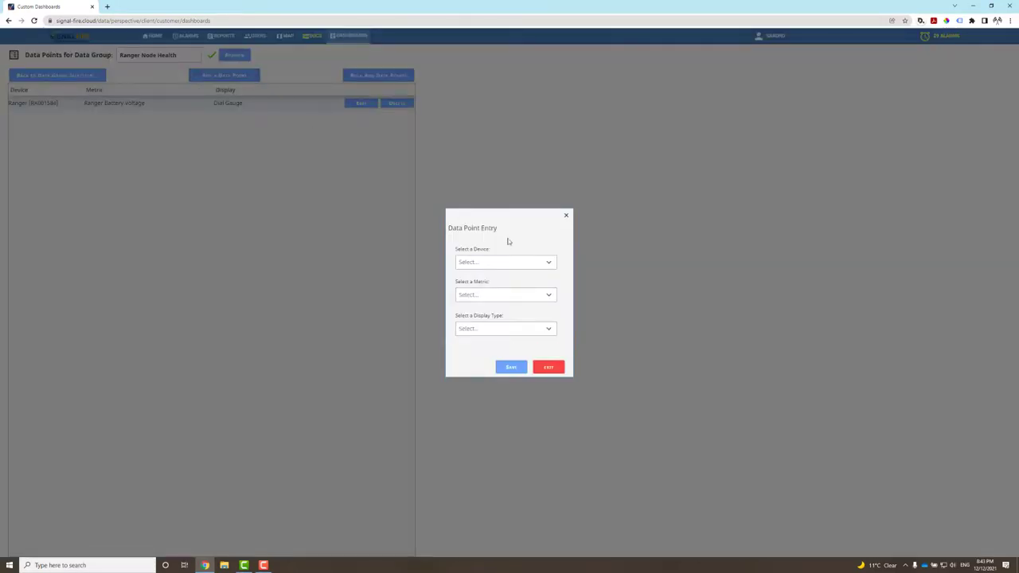
left_click(548, 264)
scroll(532, 308, "down", 3)
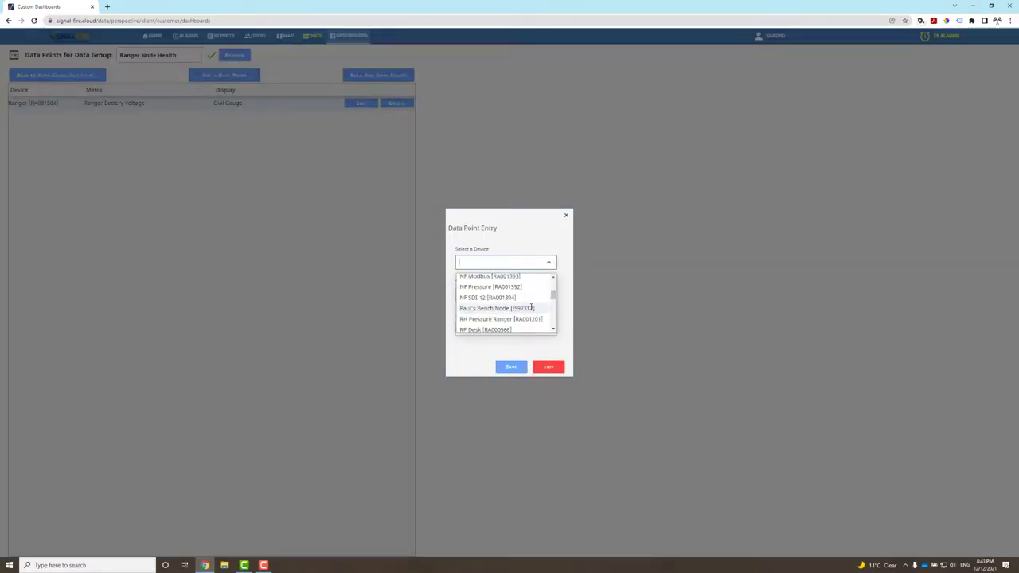
scroll(531, 309, "down", 5)
scroll(507, 316, "down", 3)
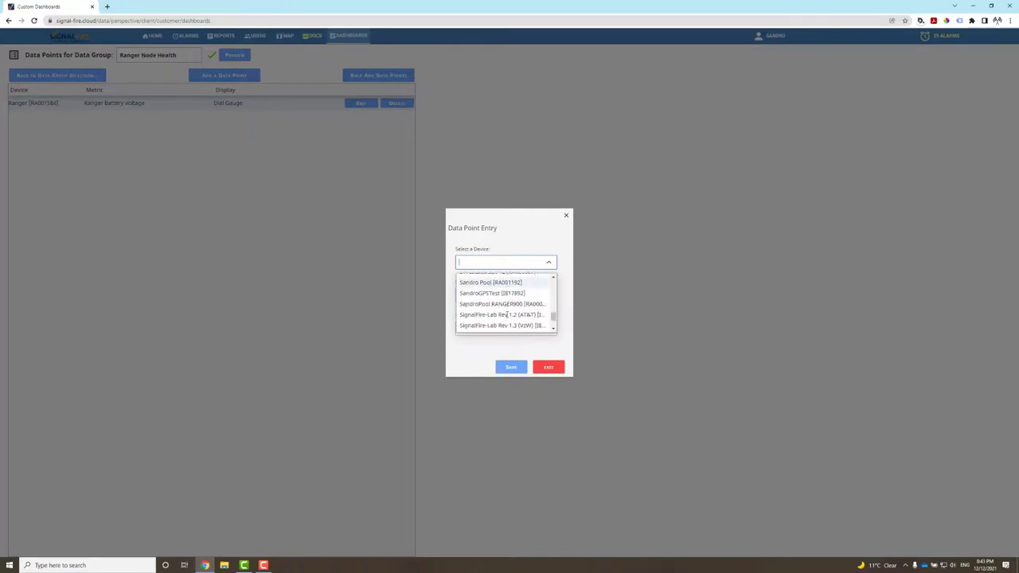
left_click(506, 314)
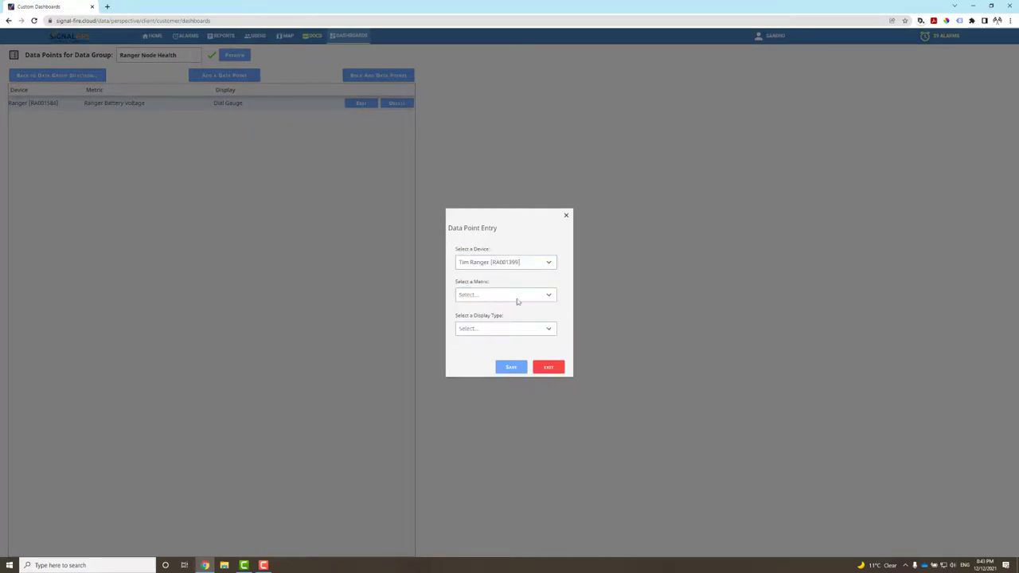
left_click(518, 300)
scroll(510, 348, "down", 2)
scroll(509, 348, "down", 2)
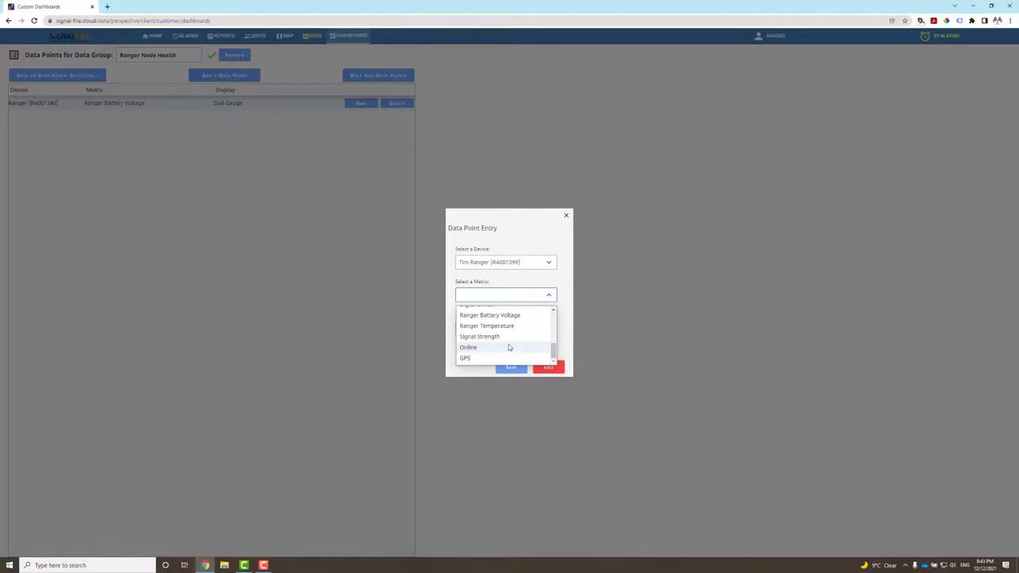
left_click(518, 317)
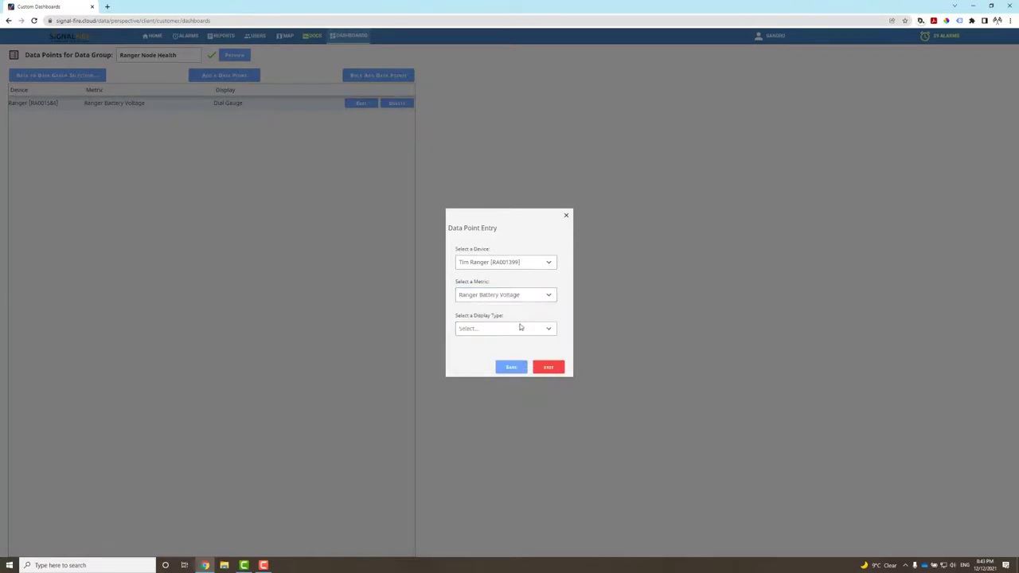
left_click(521, 327)
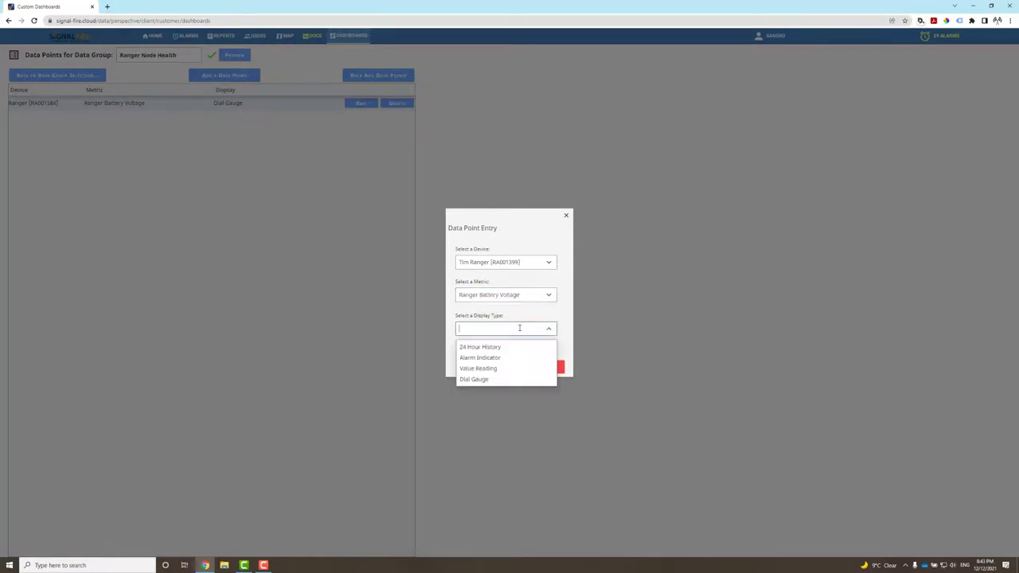
left_click(493, 380)
left_click(511, 370)
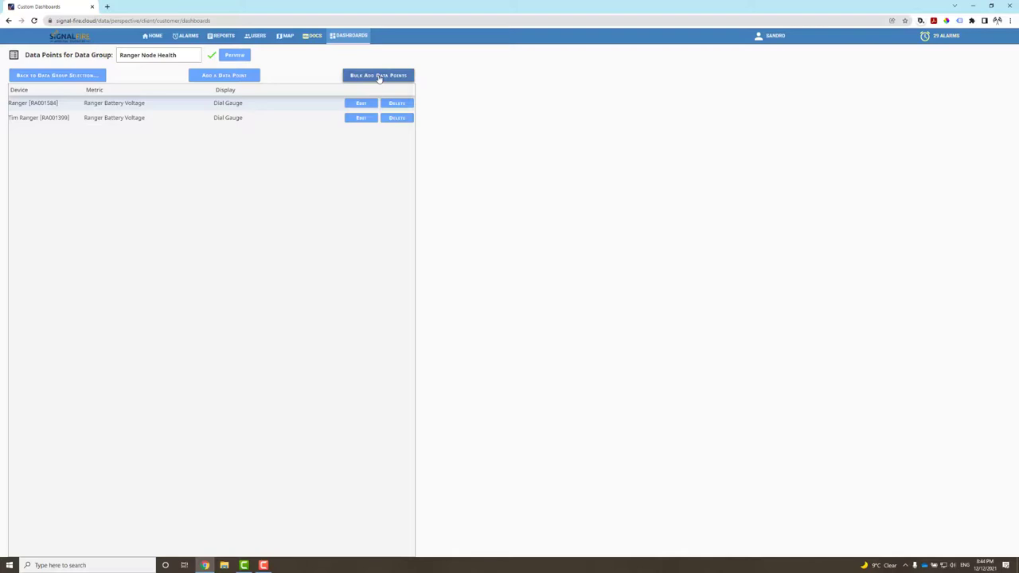
left_click(379, 76)
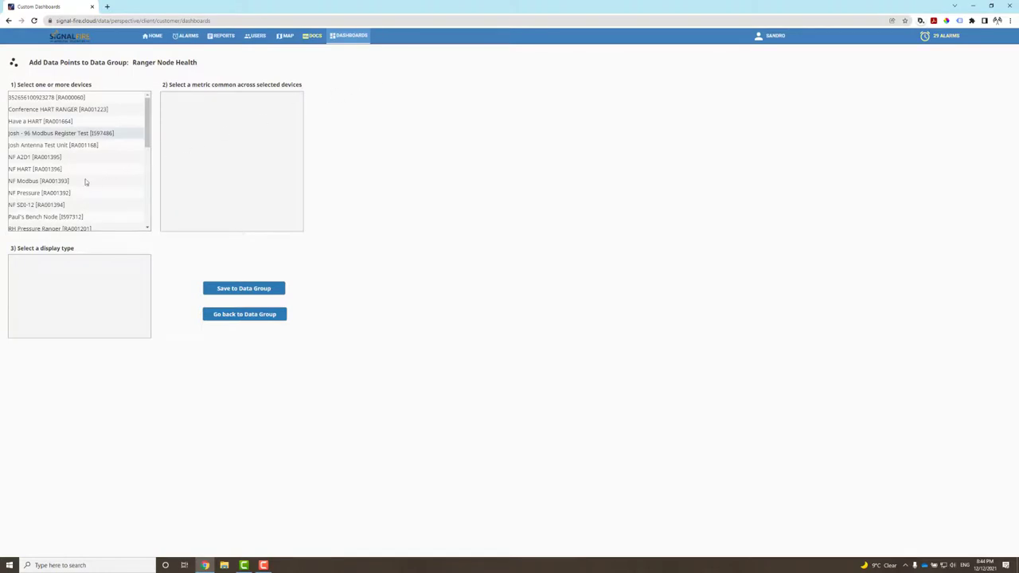
scroll(69, 188, "down", 1)
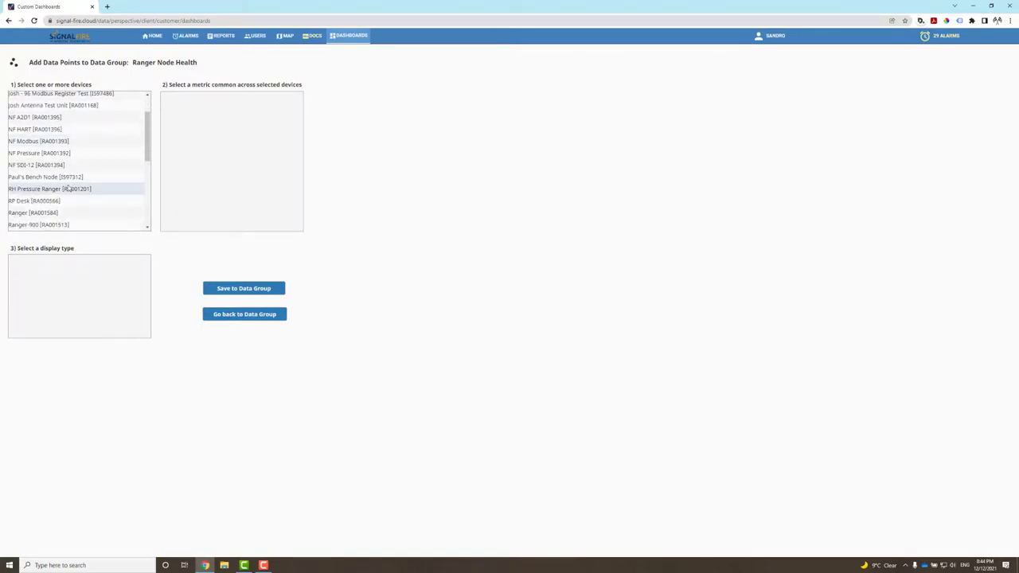
scroll(67, 209, "down", 1)
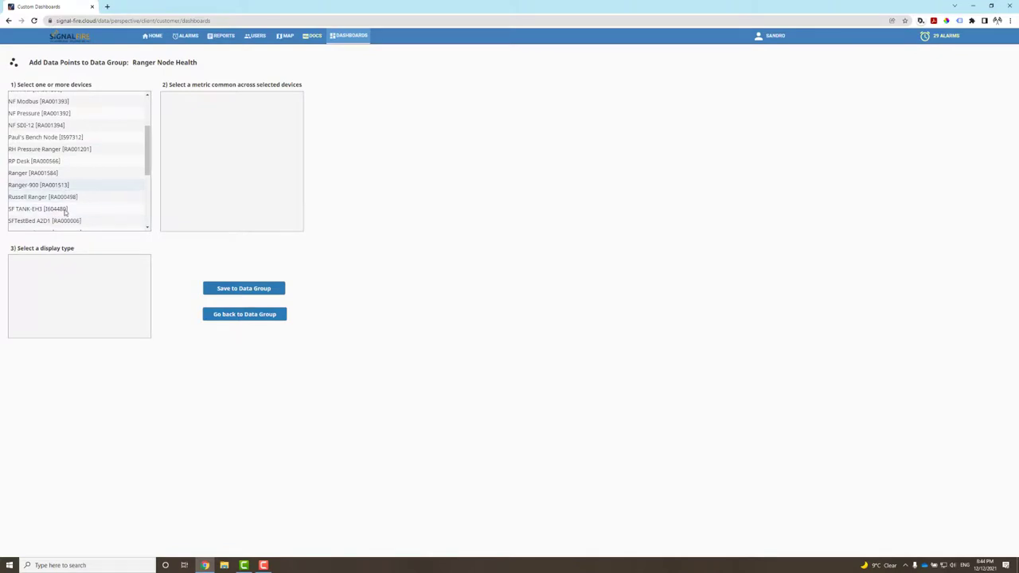
left_click(60, 201)
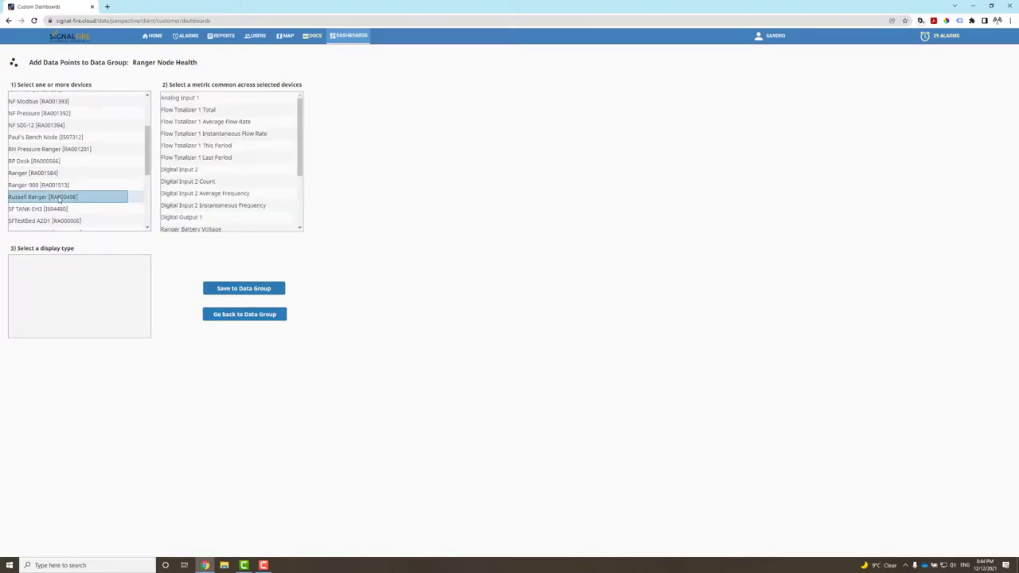
scroll(201, 191, "down", 2)
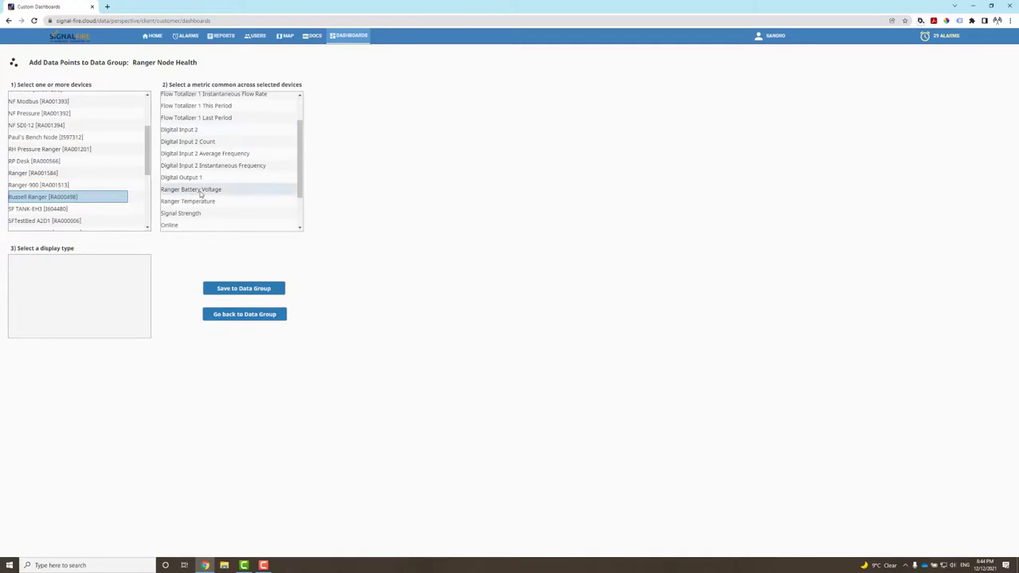
left_click(201, 191)
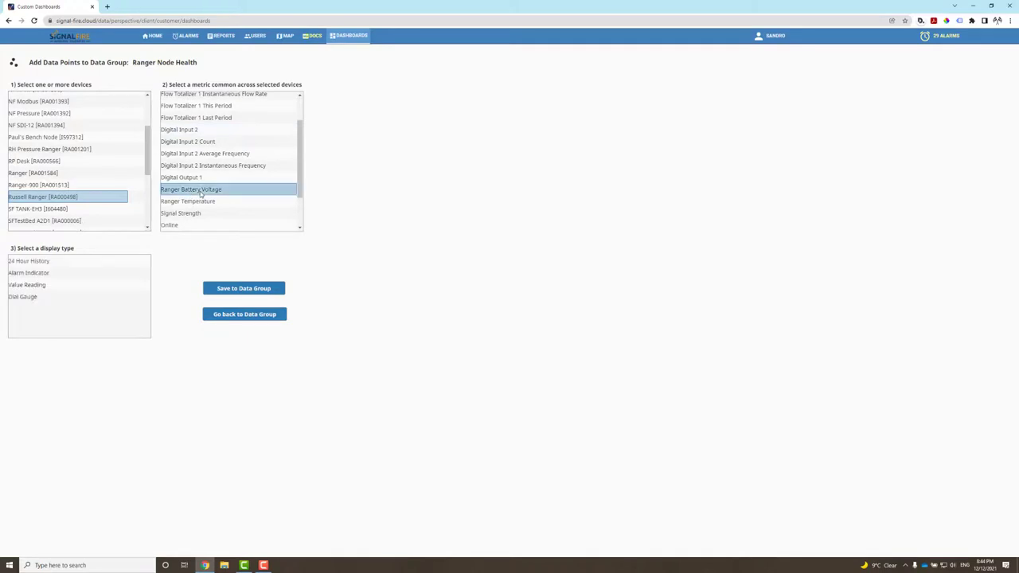
left_click(34, 303)
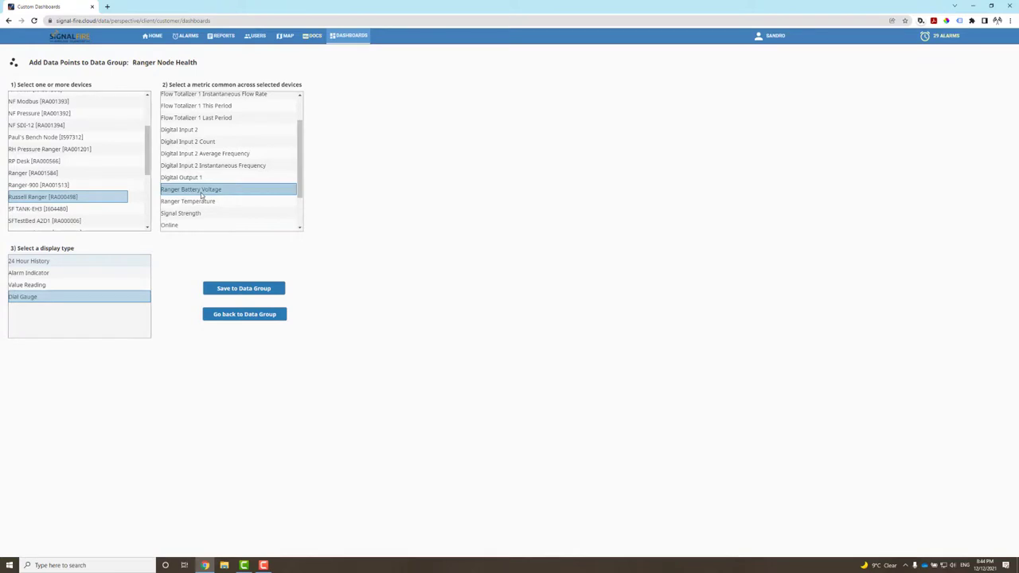
left_click(273, 315)
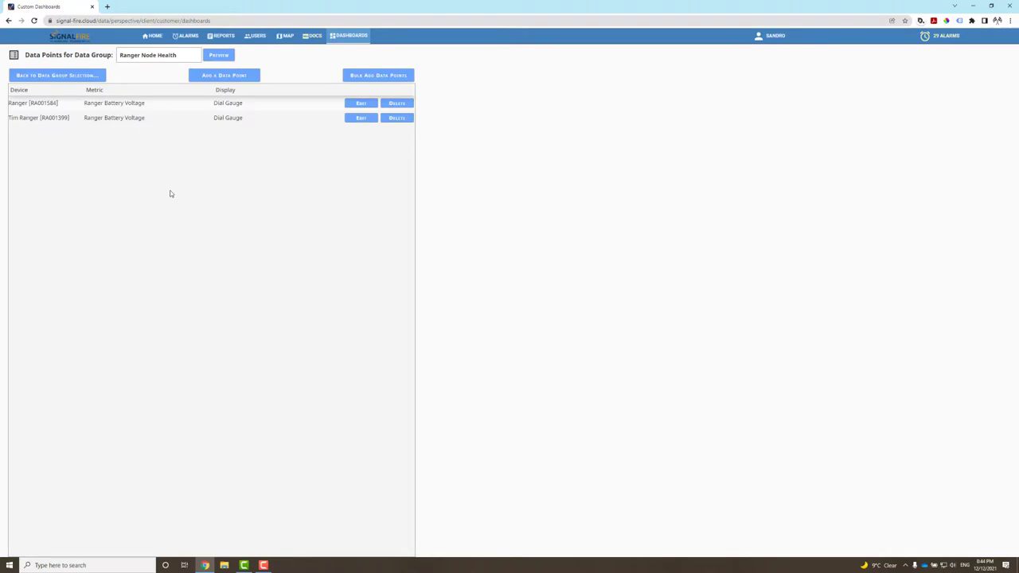
Step: Add a data point for RANGER900 device RA000582 with the Ranger Battery Voltage metric and the Dial Gauge display type
left_click(234, 77)
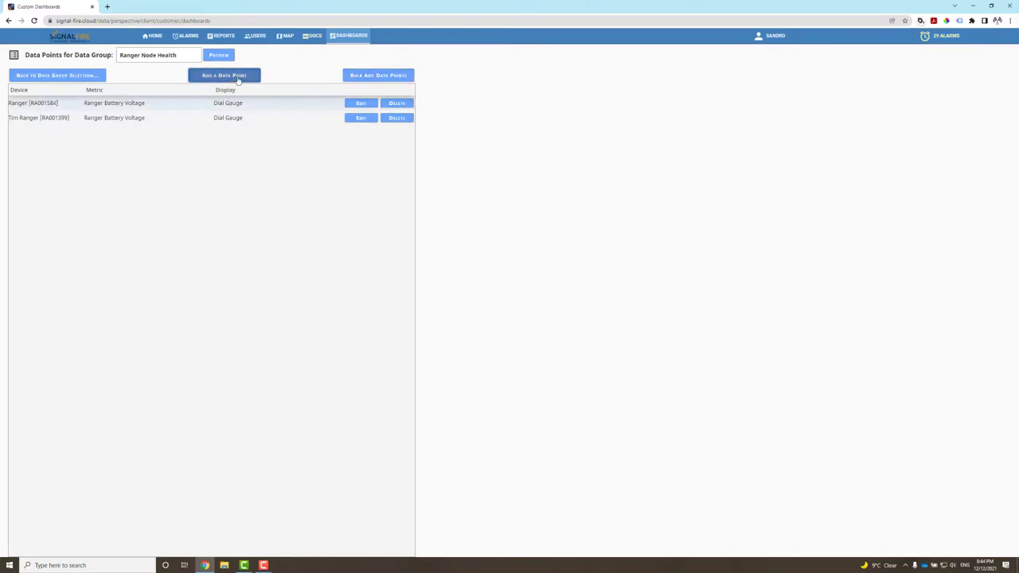
left_click(538, 263)
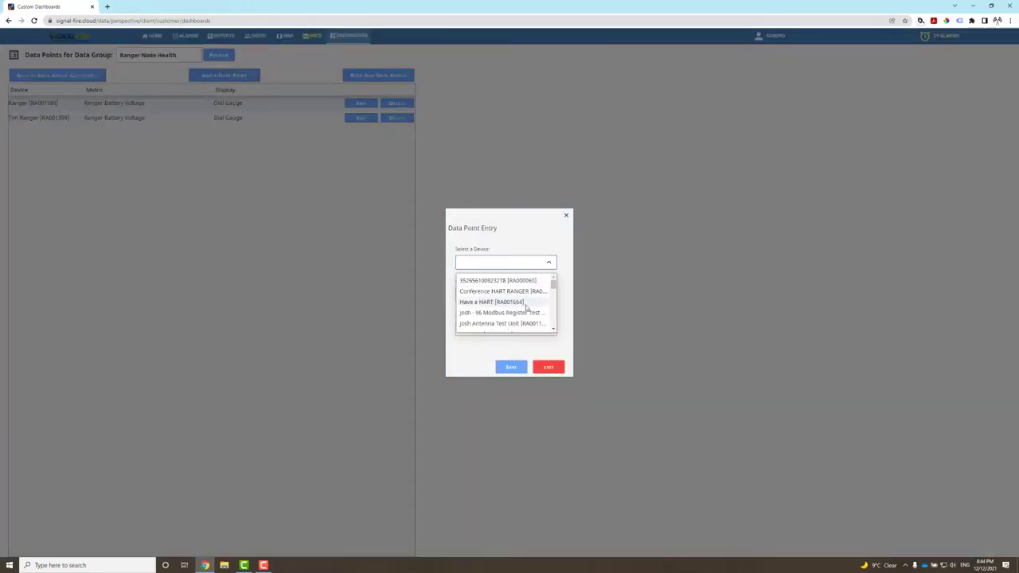
scroll(525, 303, "down", 5)
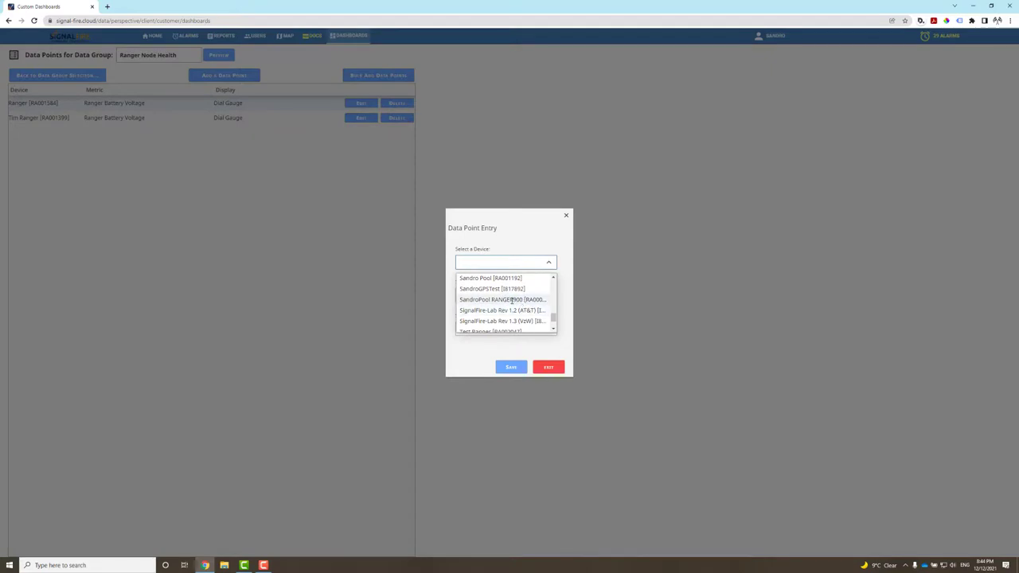
left_click(512, 299)
left_click(518, 296)
scroll(525, 325, "down", 2)
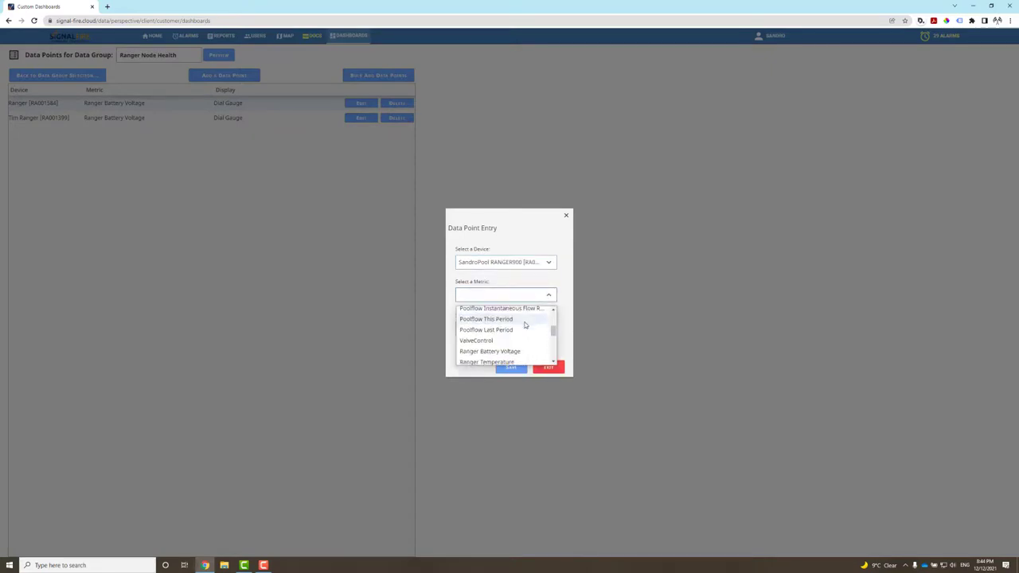
scroll(525, 325, "down", 1)
left_click(504, 313)
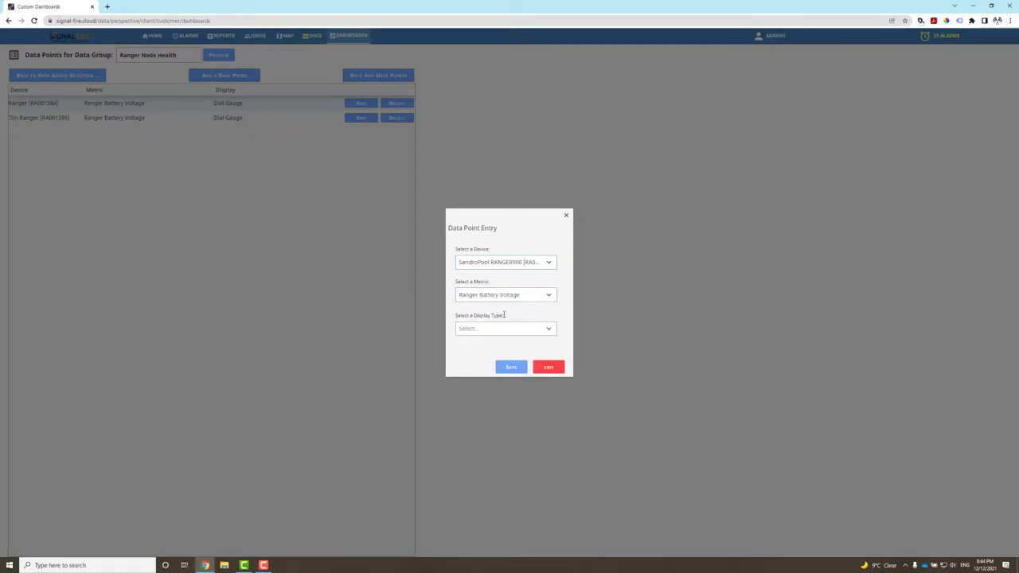
left_click(528, 329)
left_click(476, 380)
left_click(514, 368)
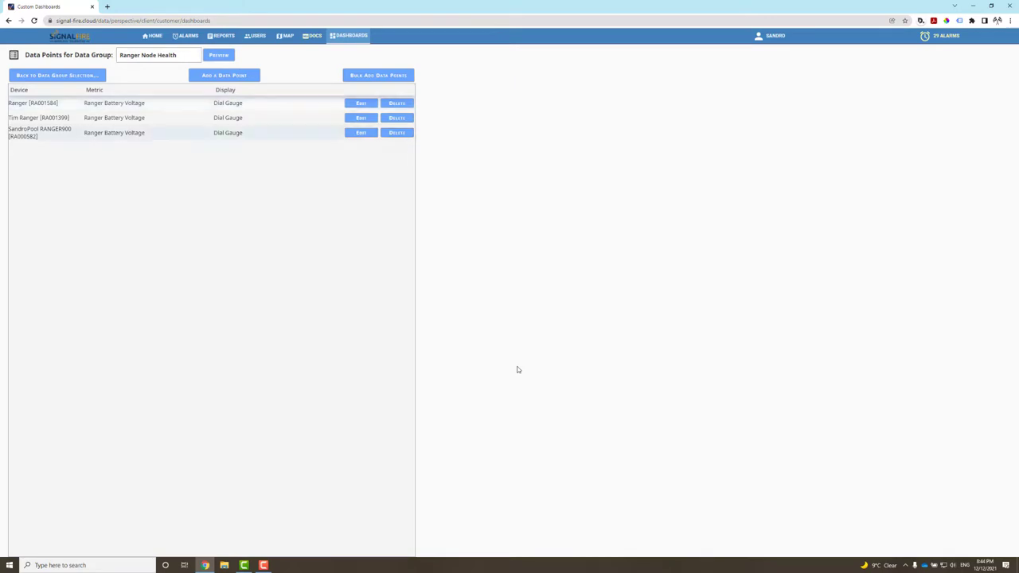
Step: Leave the data group editing, return to the custom dashboards overview and open the Tank Farm dashboard for viewing
left_click(62, 78)
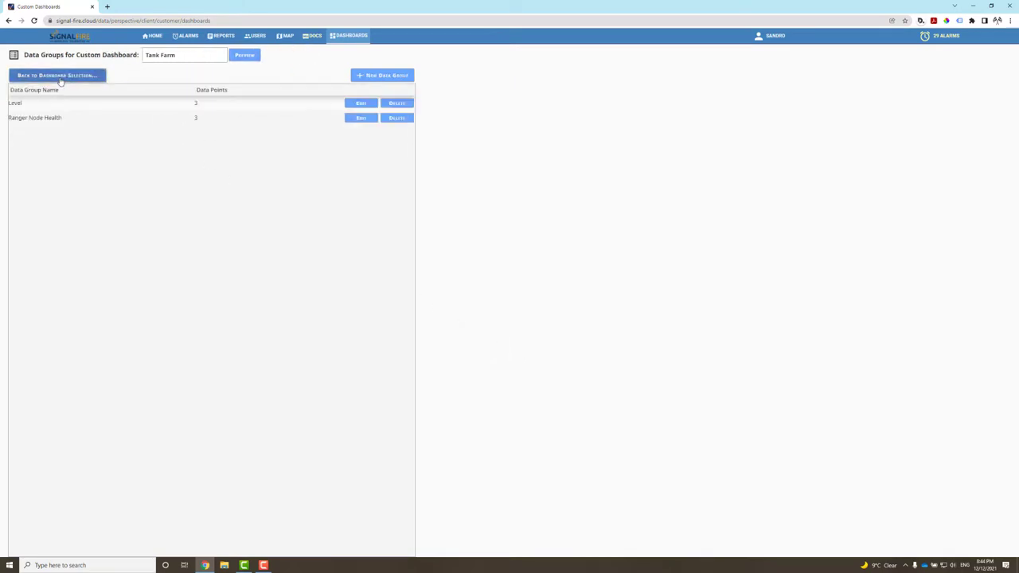
left_click(55, 77)
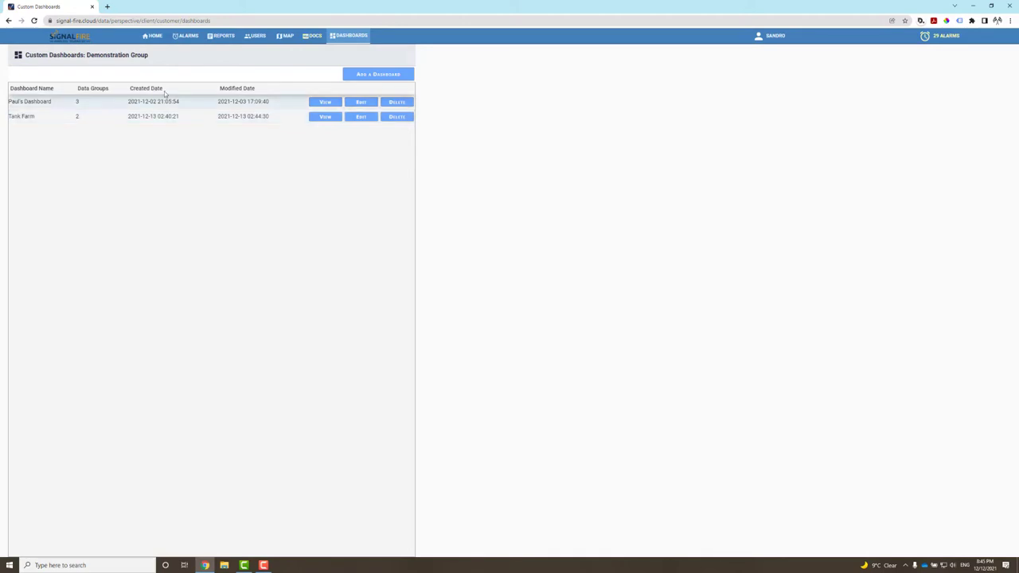
left_click(349, 39)
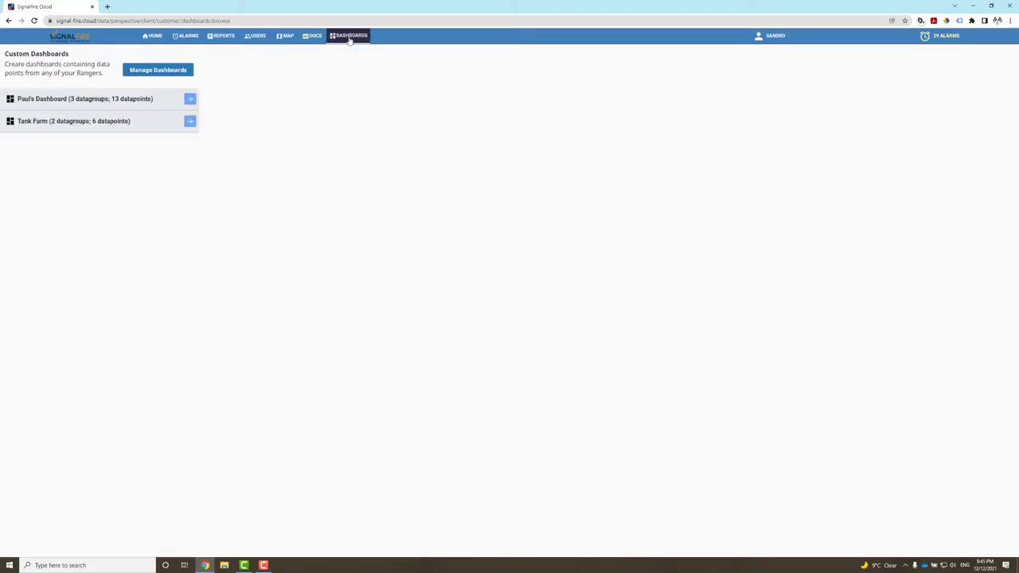
left_click(190, 123)
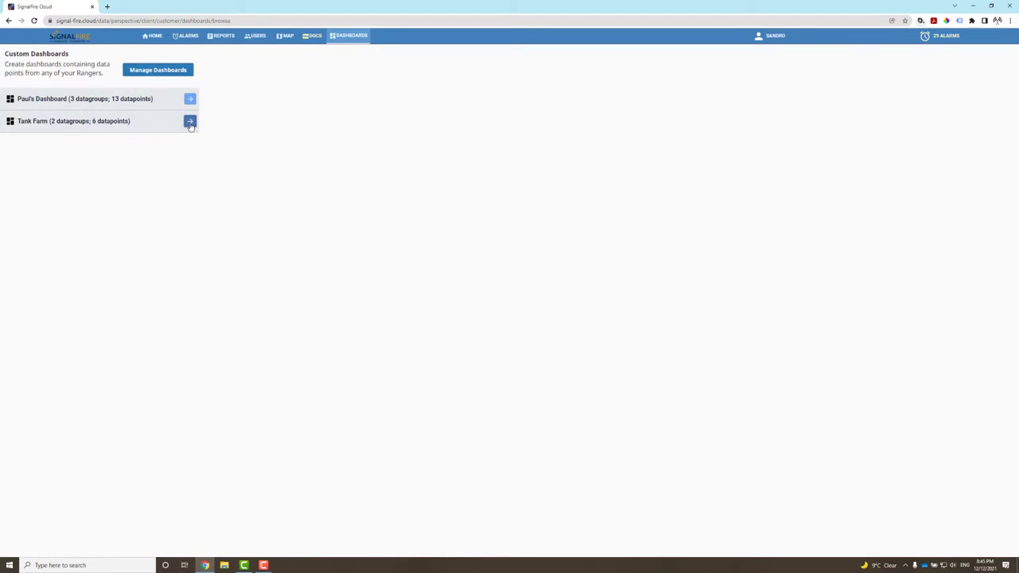